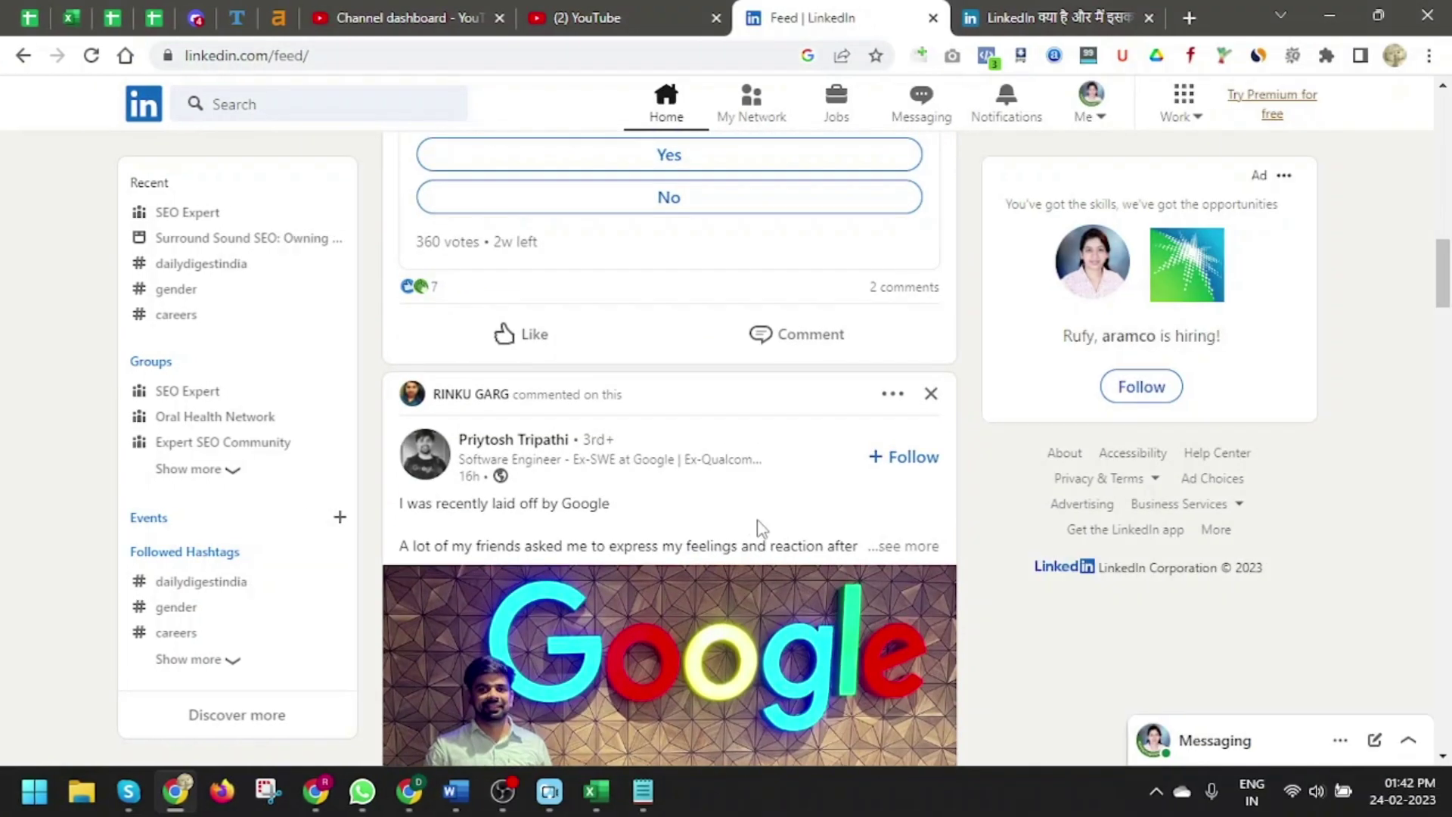
Look through the posts in the LinkedIn home feed.
scroll(760, 527, down, 3)
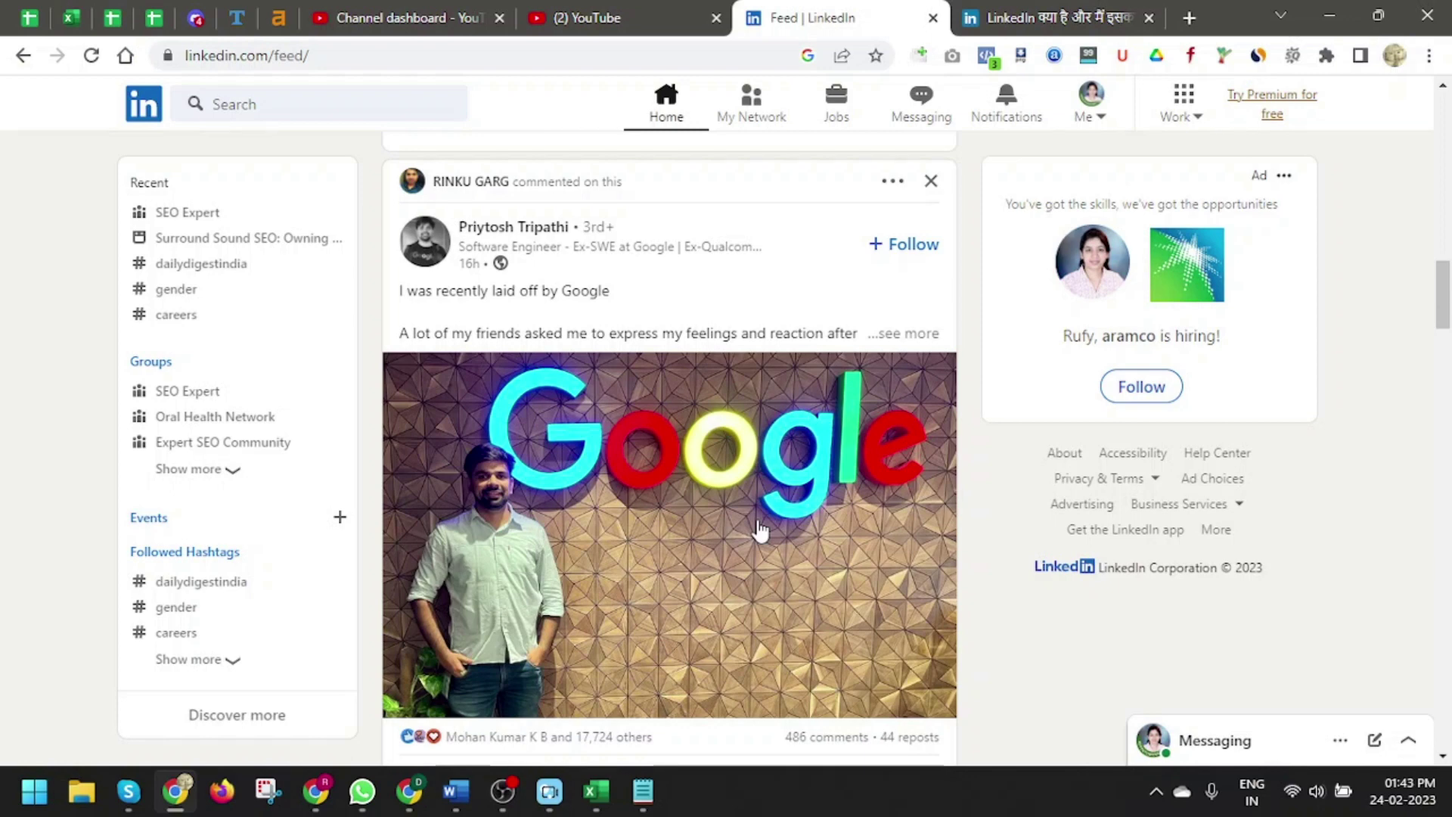
scroll(760, 530, down, 6)
scroll(760, 528, down, 3)
scroll(760, 528, down, 1)
scroll(760, 528, down, 6)
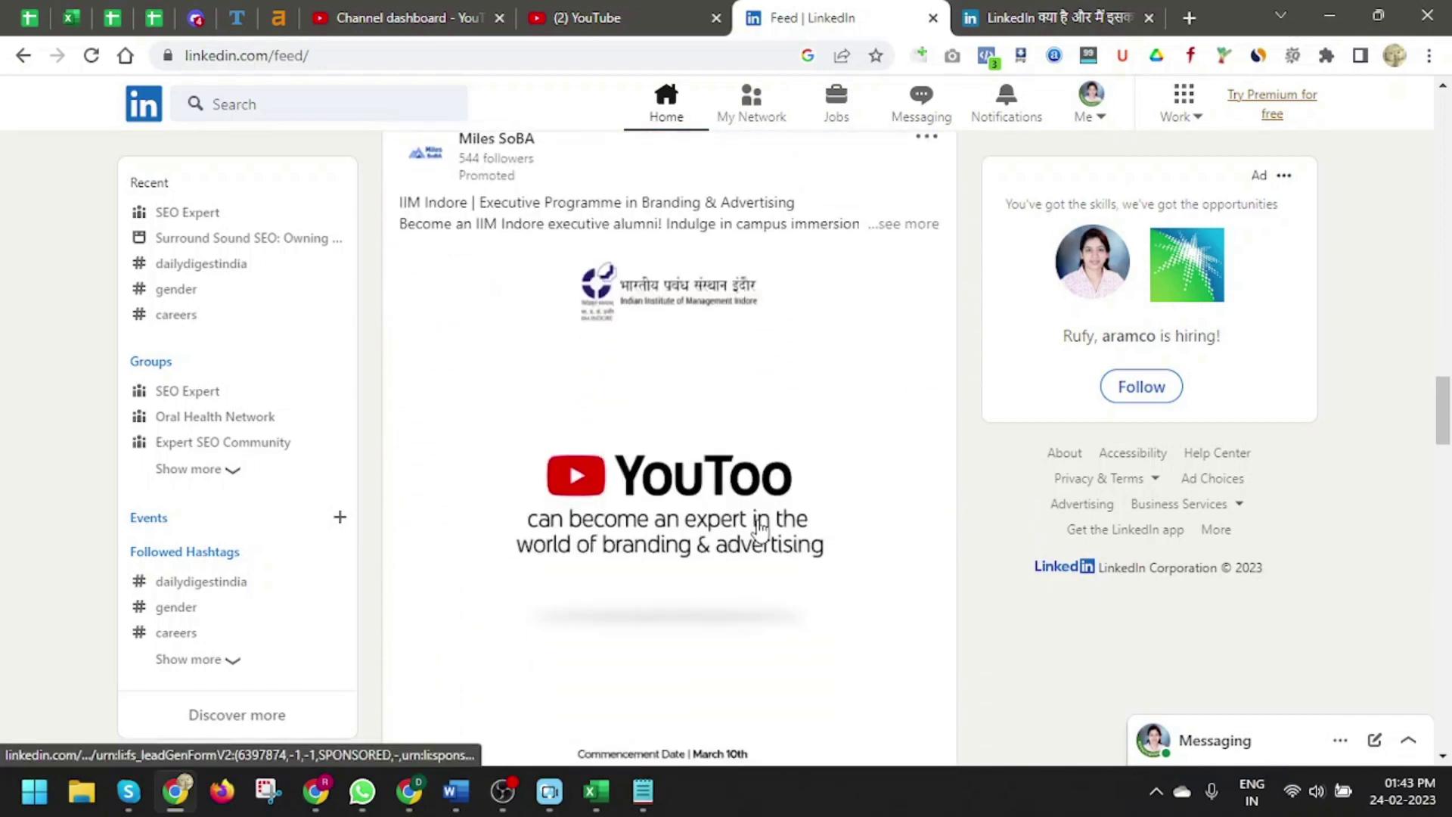
scroll(760, 528, down, 5)
scroll(760, 528, down, 3)
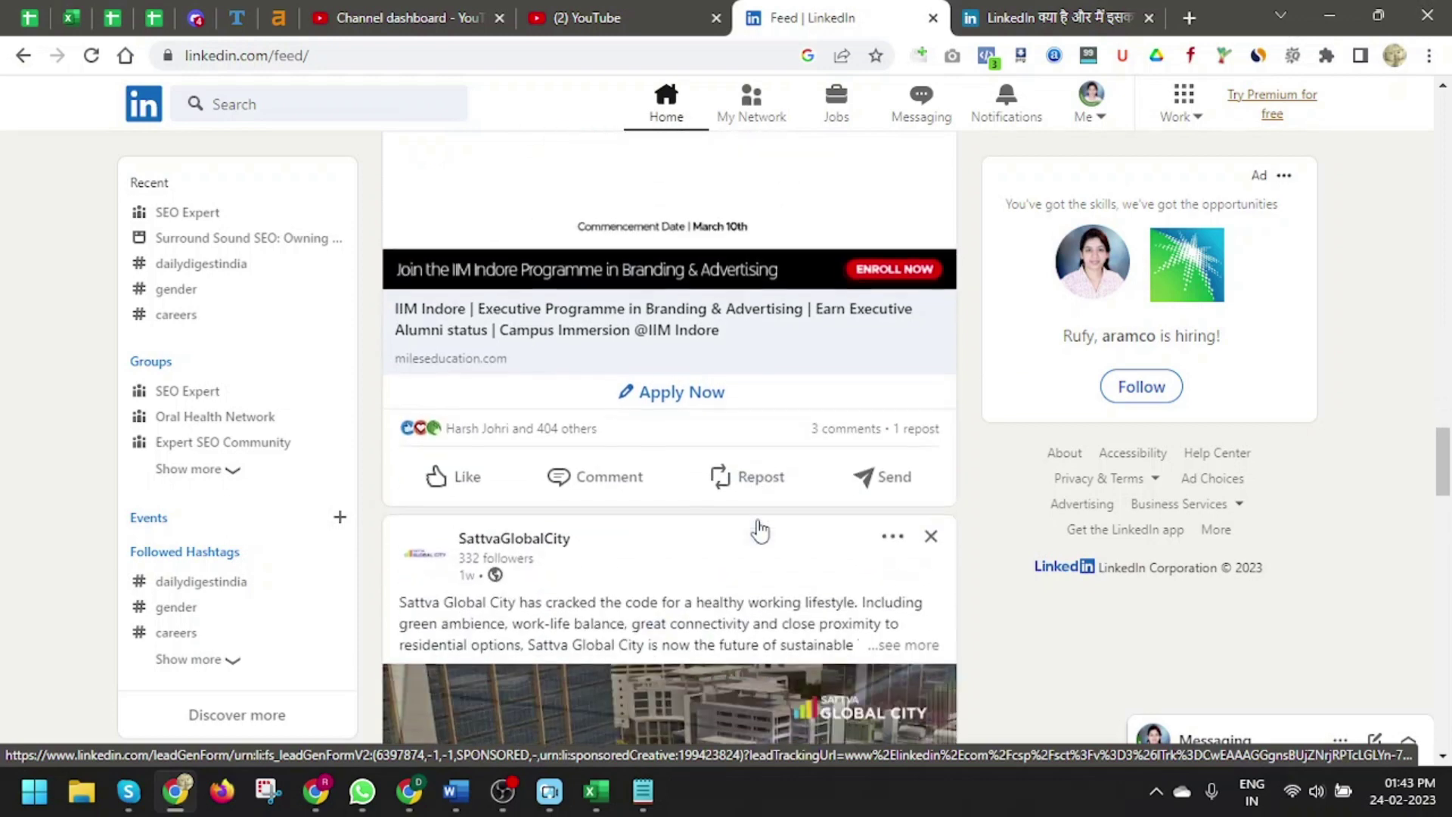
scroll(759, 527, down, 3)
scroll(759, 528, down, 6)
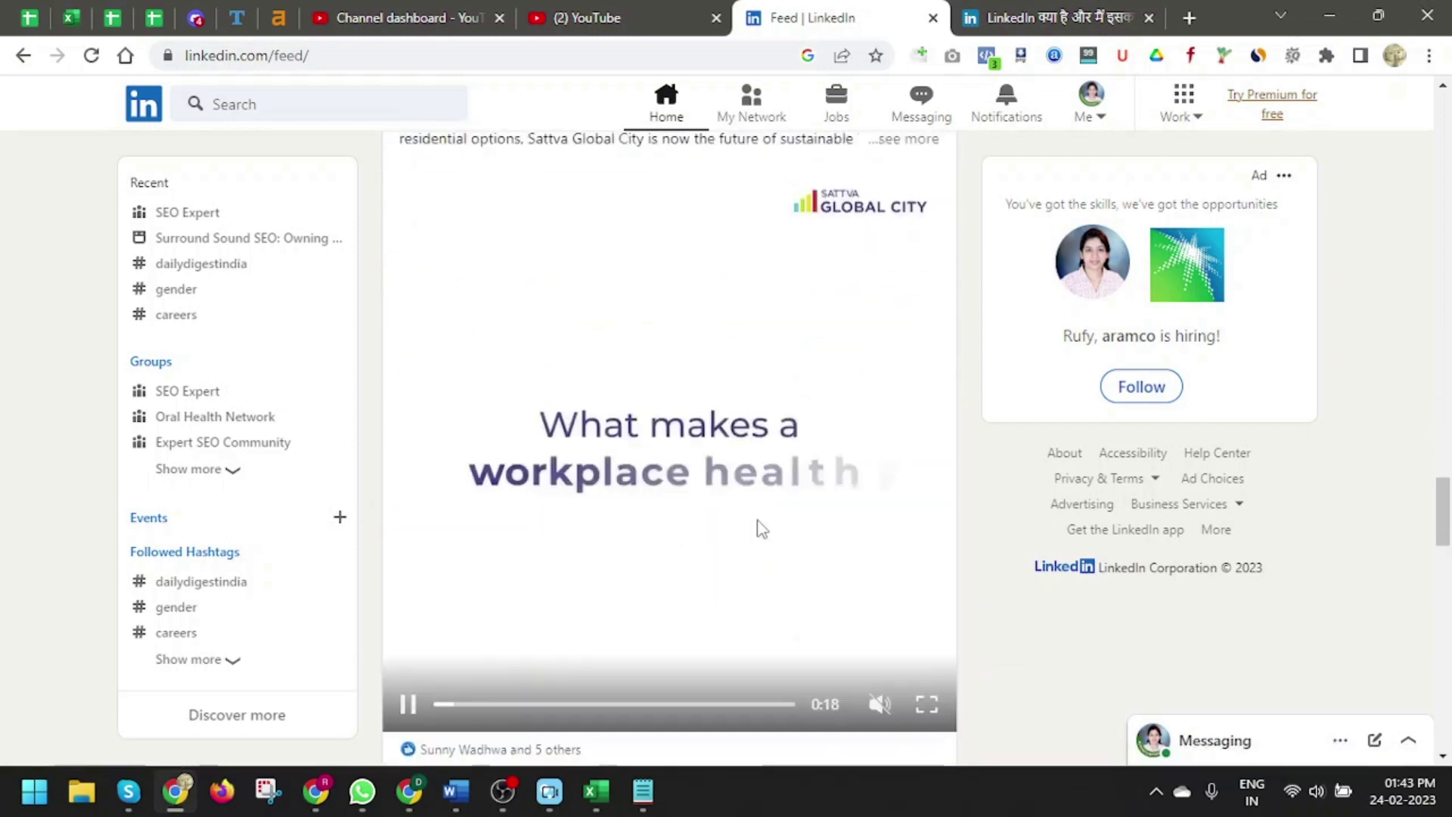
scroll(758, 528, down, 5)
scroll(758, 527, down, 7)
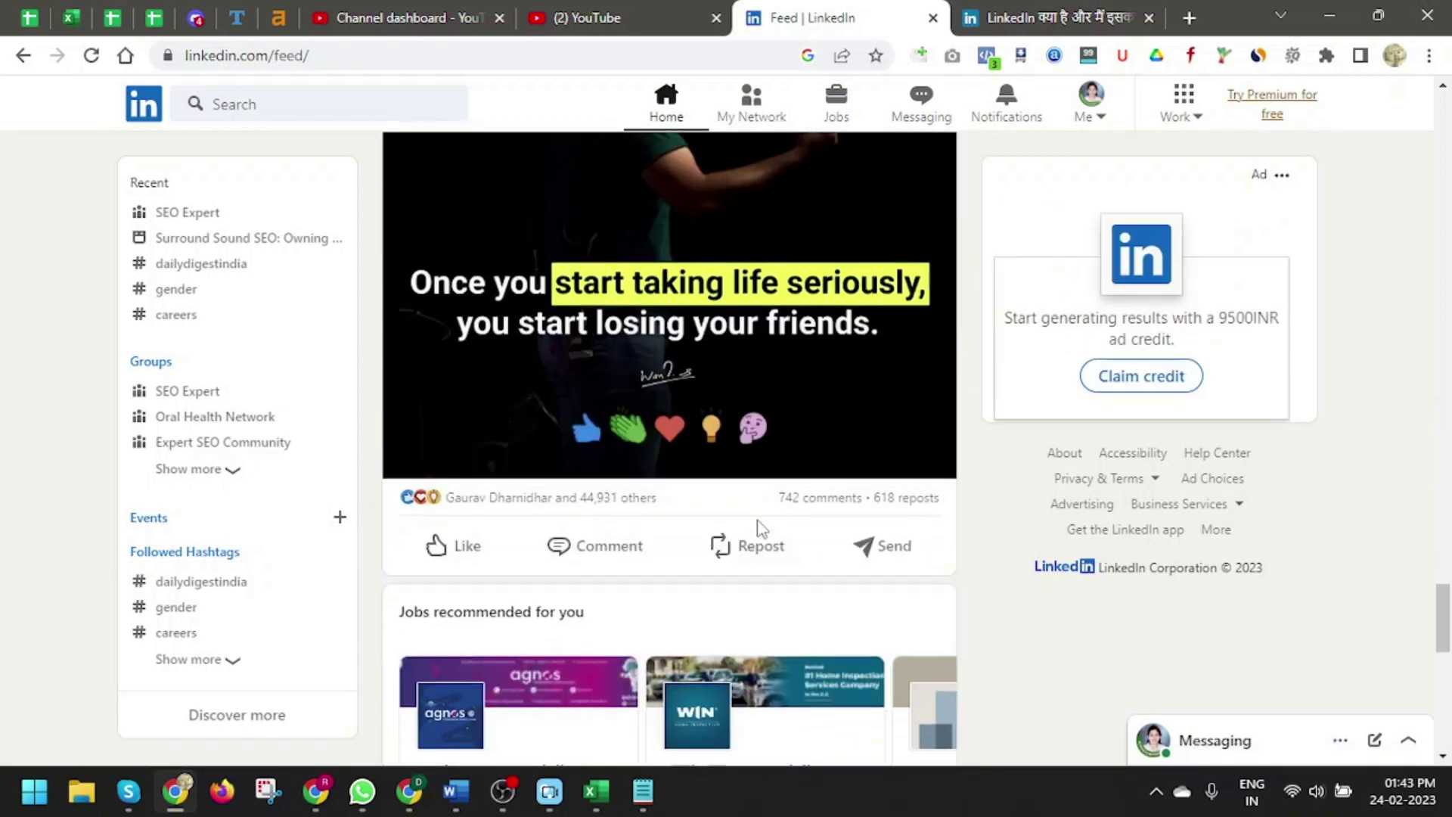
scroll(759, 527, up, 4)
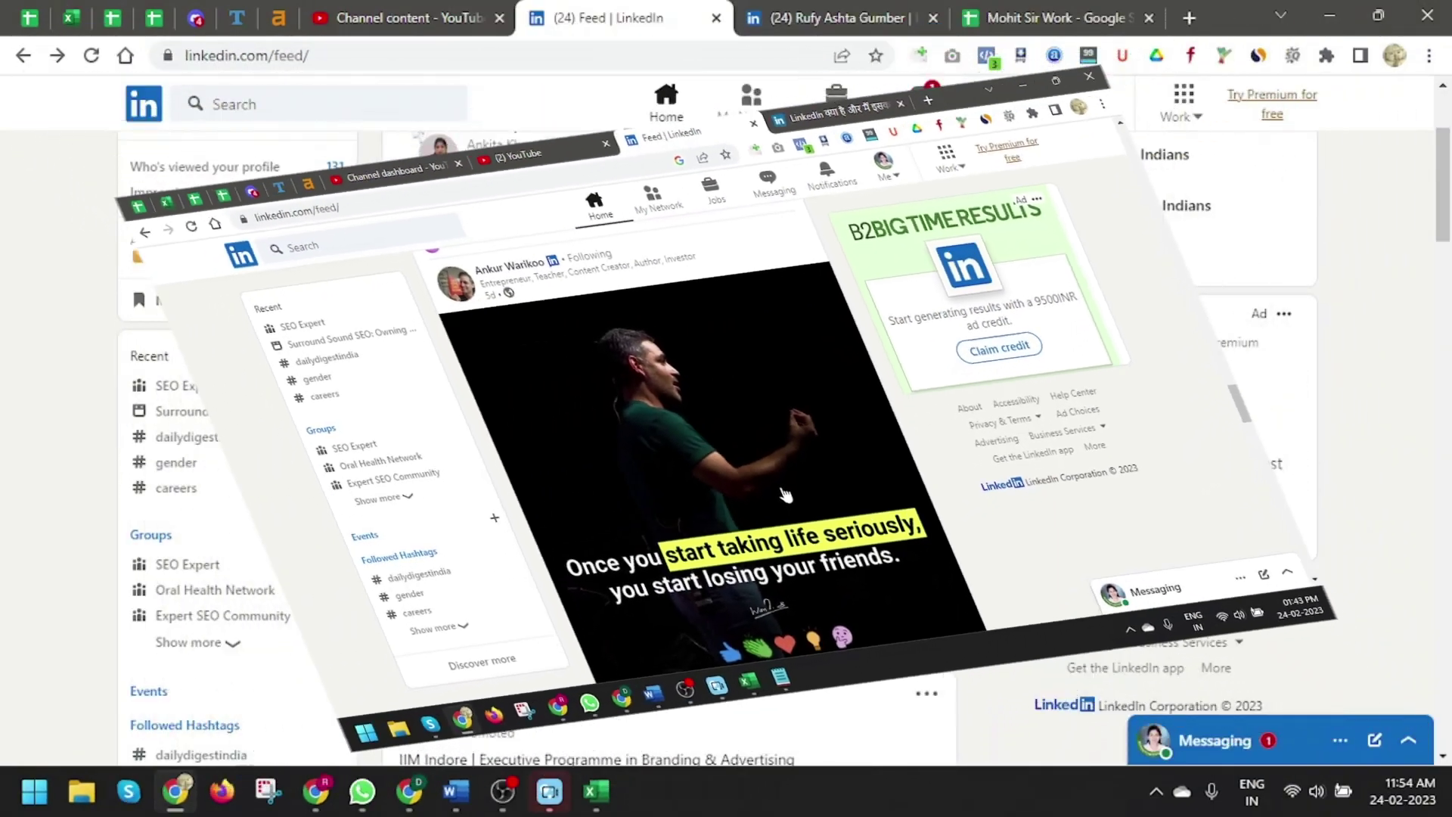
scroll(967, 583, up, 3)
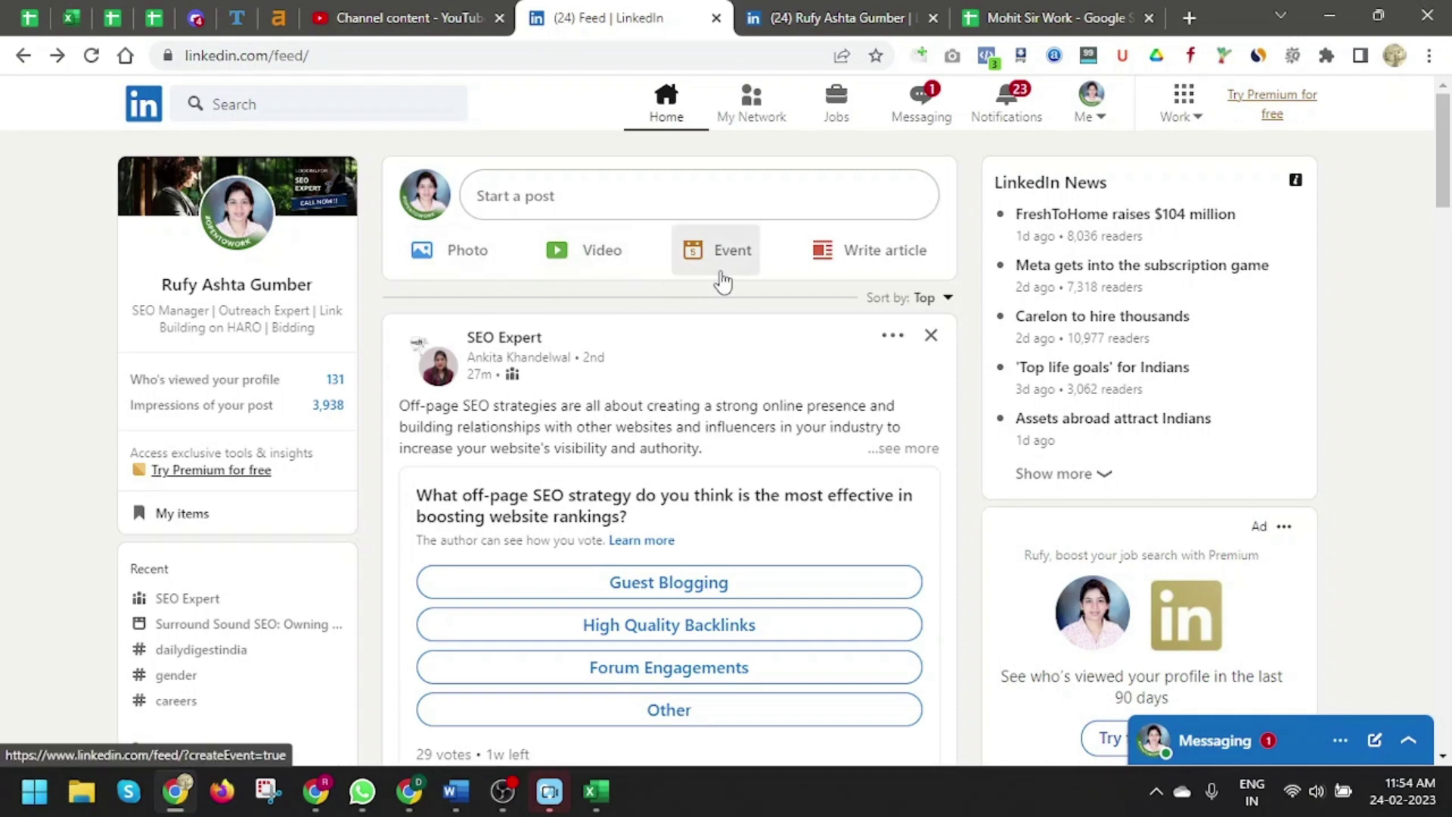
Start writing a new article from the home feed and look over the blank article page.
click(860, 266)
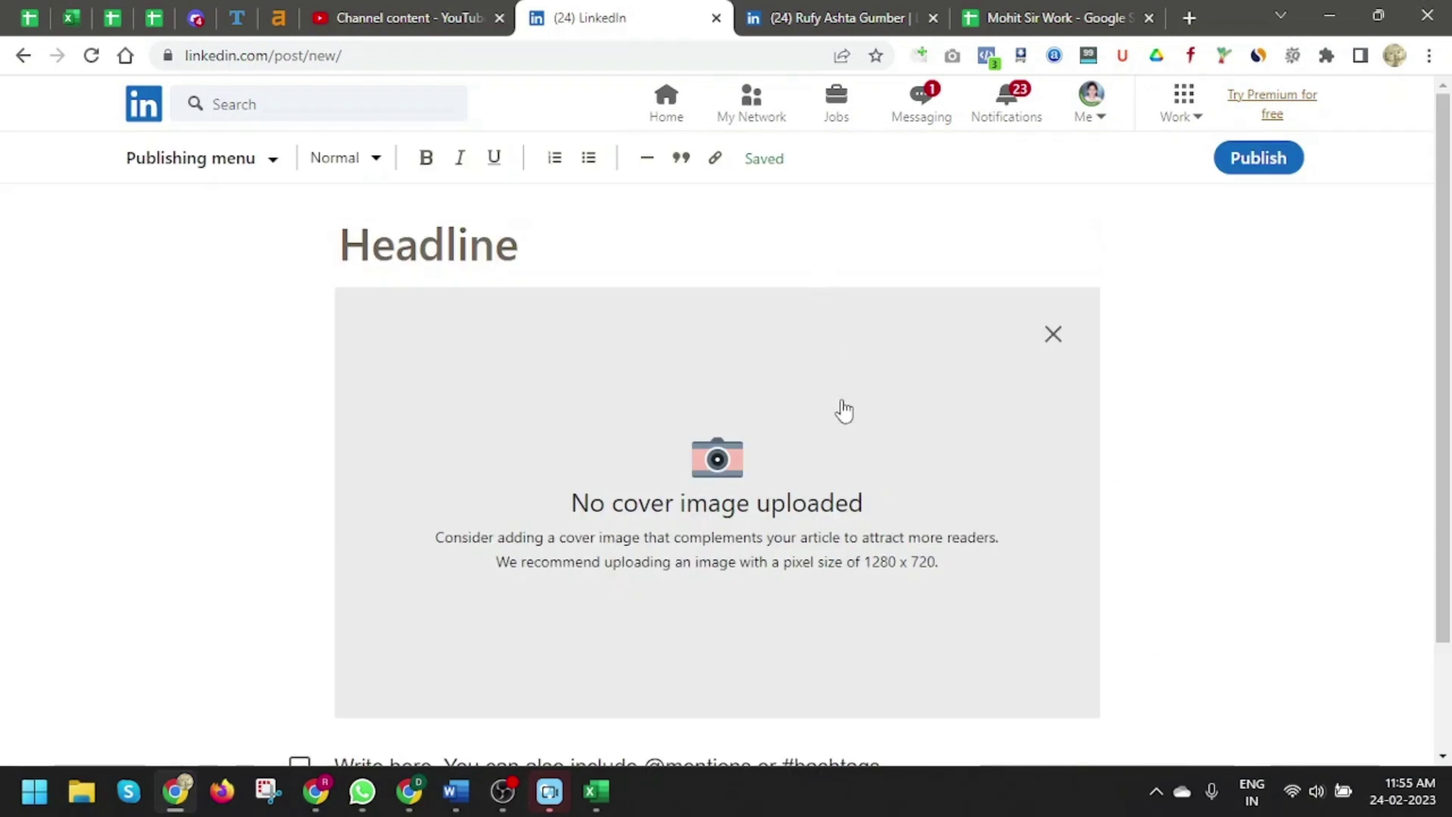
scroll(838, 404, down, 2)
scroll(901, 654, up, 2)
Copy the title "Creating dofollow backlinks for YouTube videos" from the Word document and paste it as the article's headline.
click(505, 234)
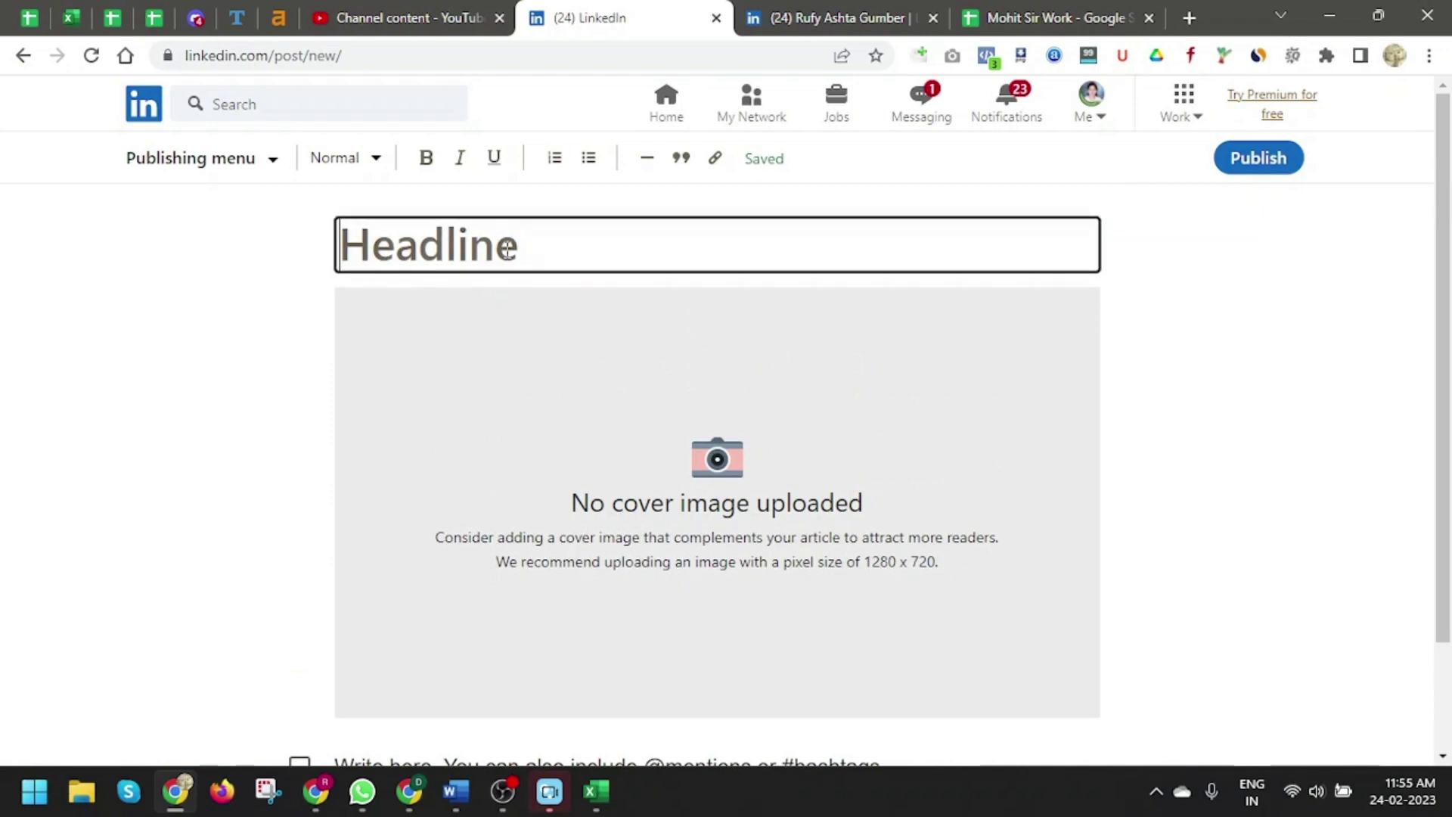
click(455, 791)
scroll(626, 394, up, 2)
scroll(627, 394, up, 1)
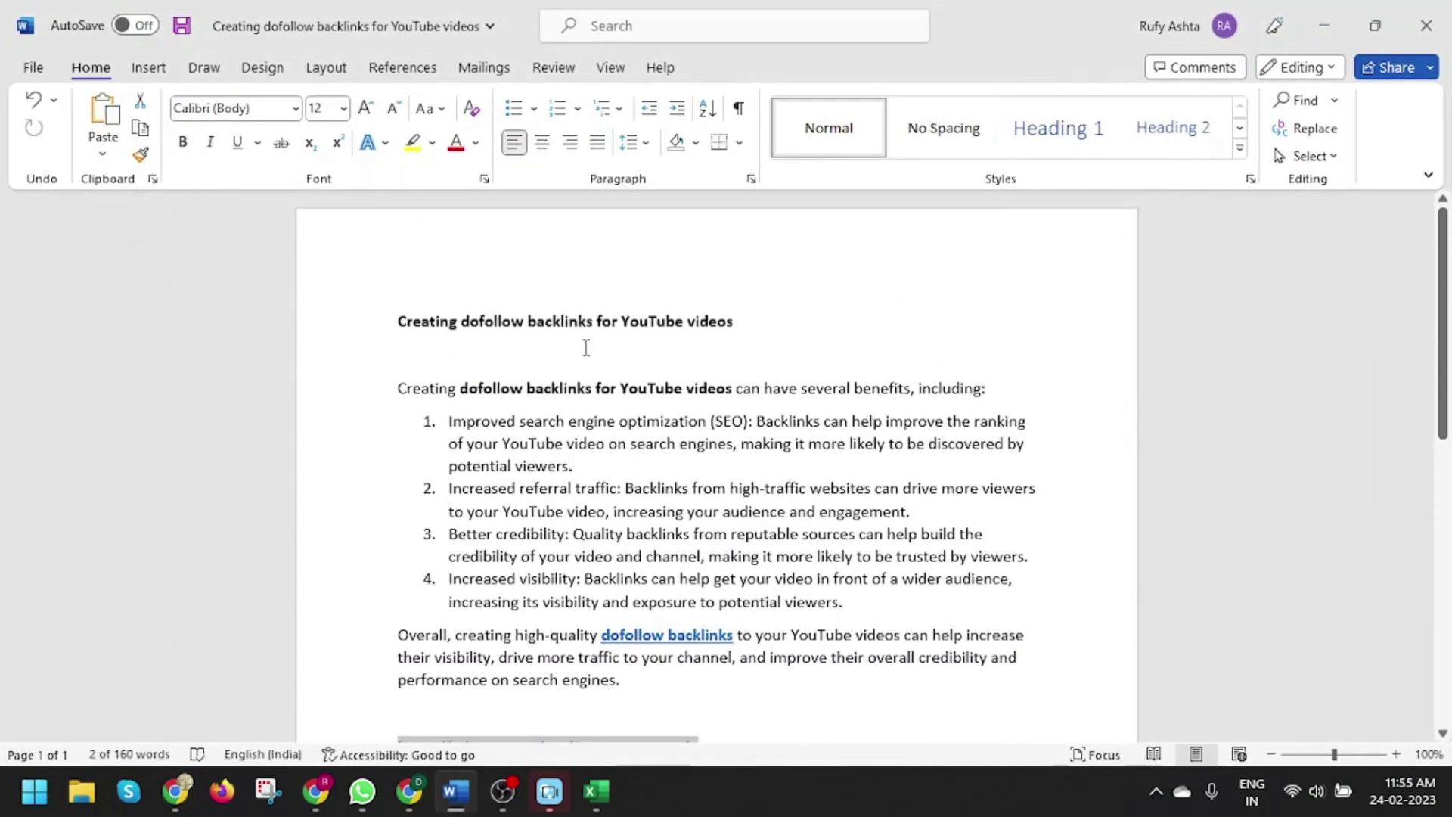
triple_click(588, 333)
key(ctrl+c)
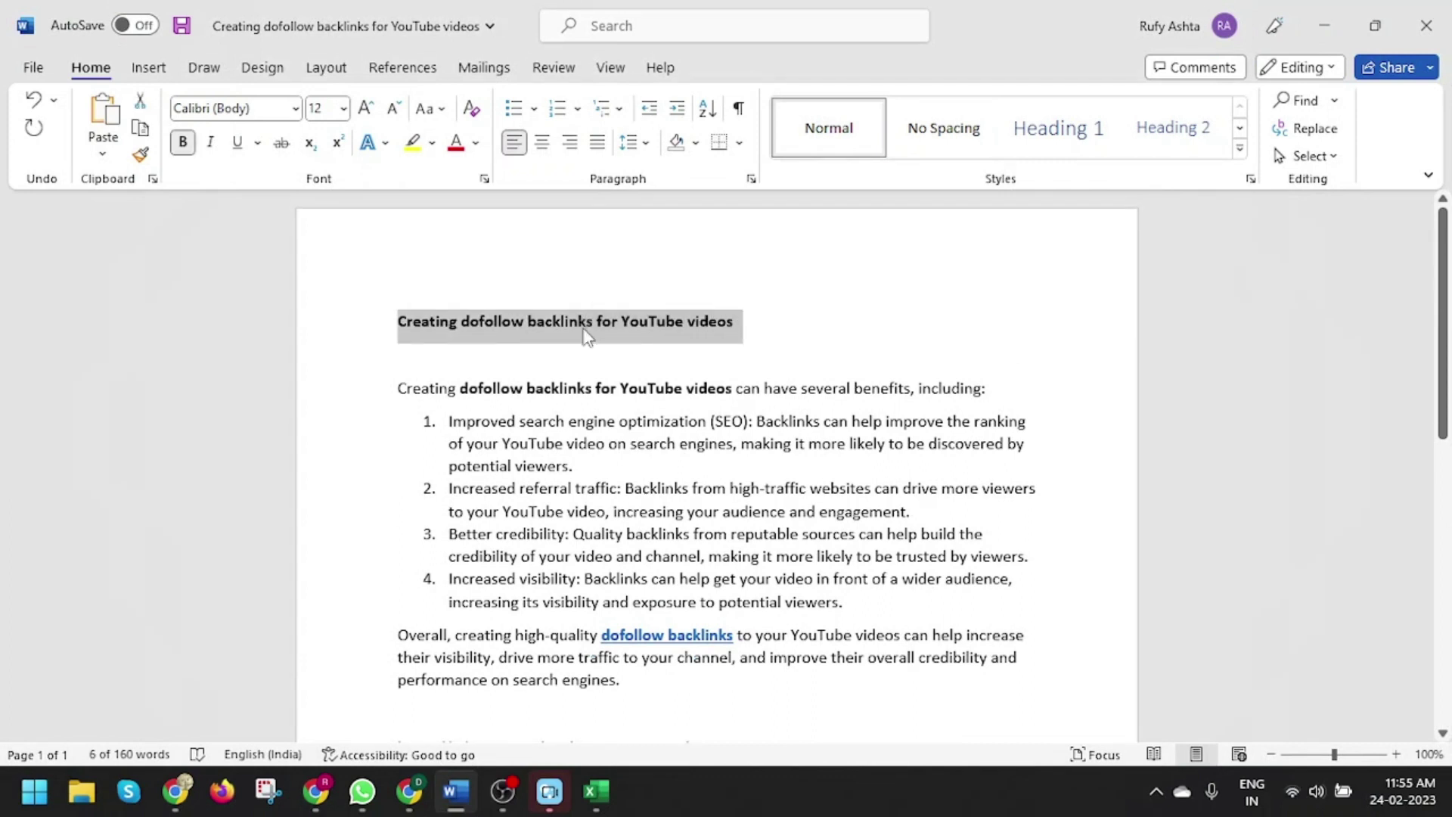
key(alt+Tab)
key(ctrl+v)
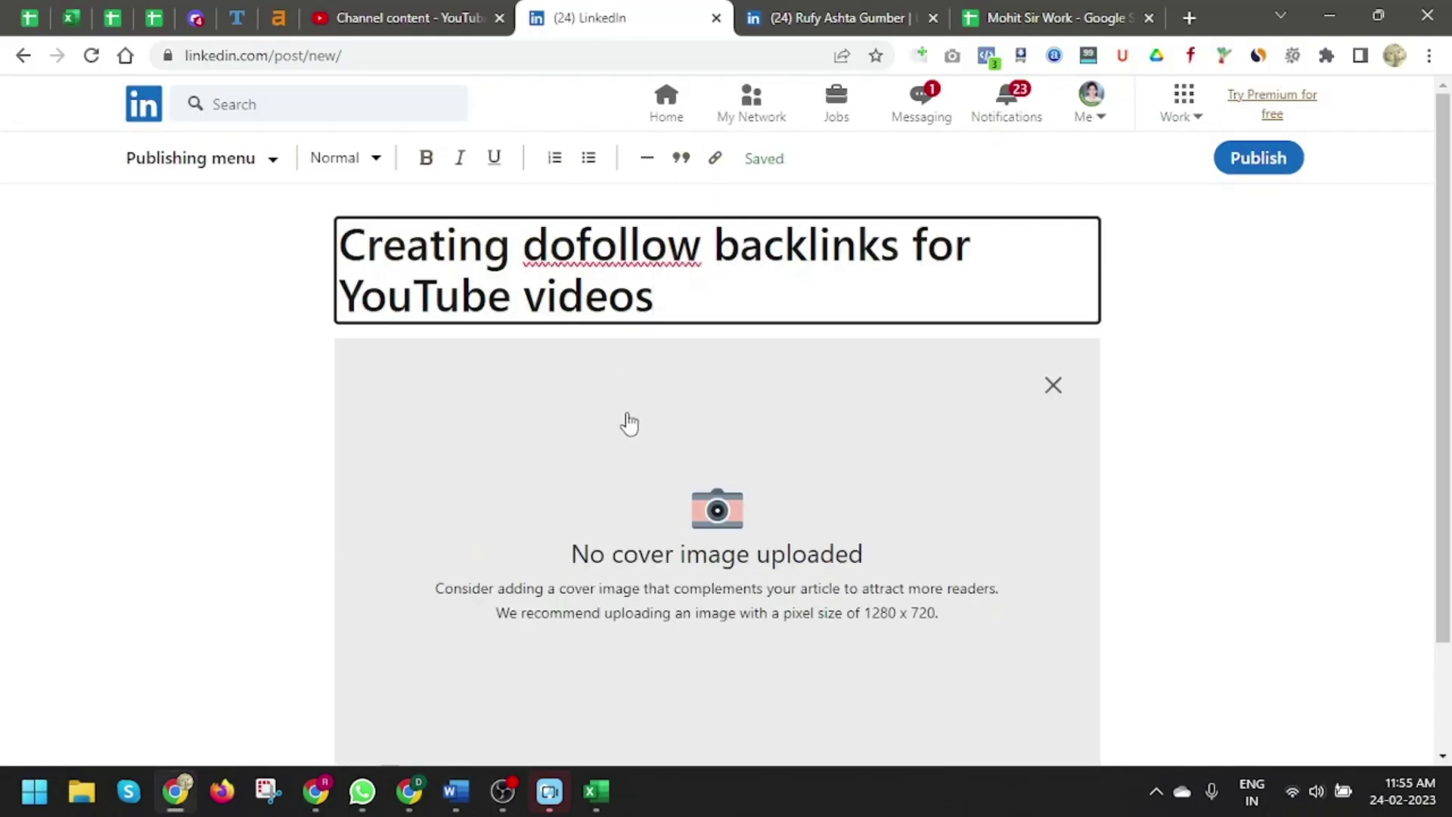
Upload the image "Free Traffic In Millions 1212 (1)" from the Downloads folder as the article's cover image.
scroll(652, 526, down, 1)
click(734, 421)
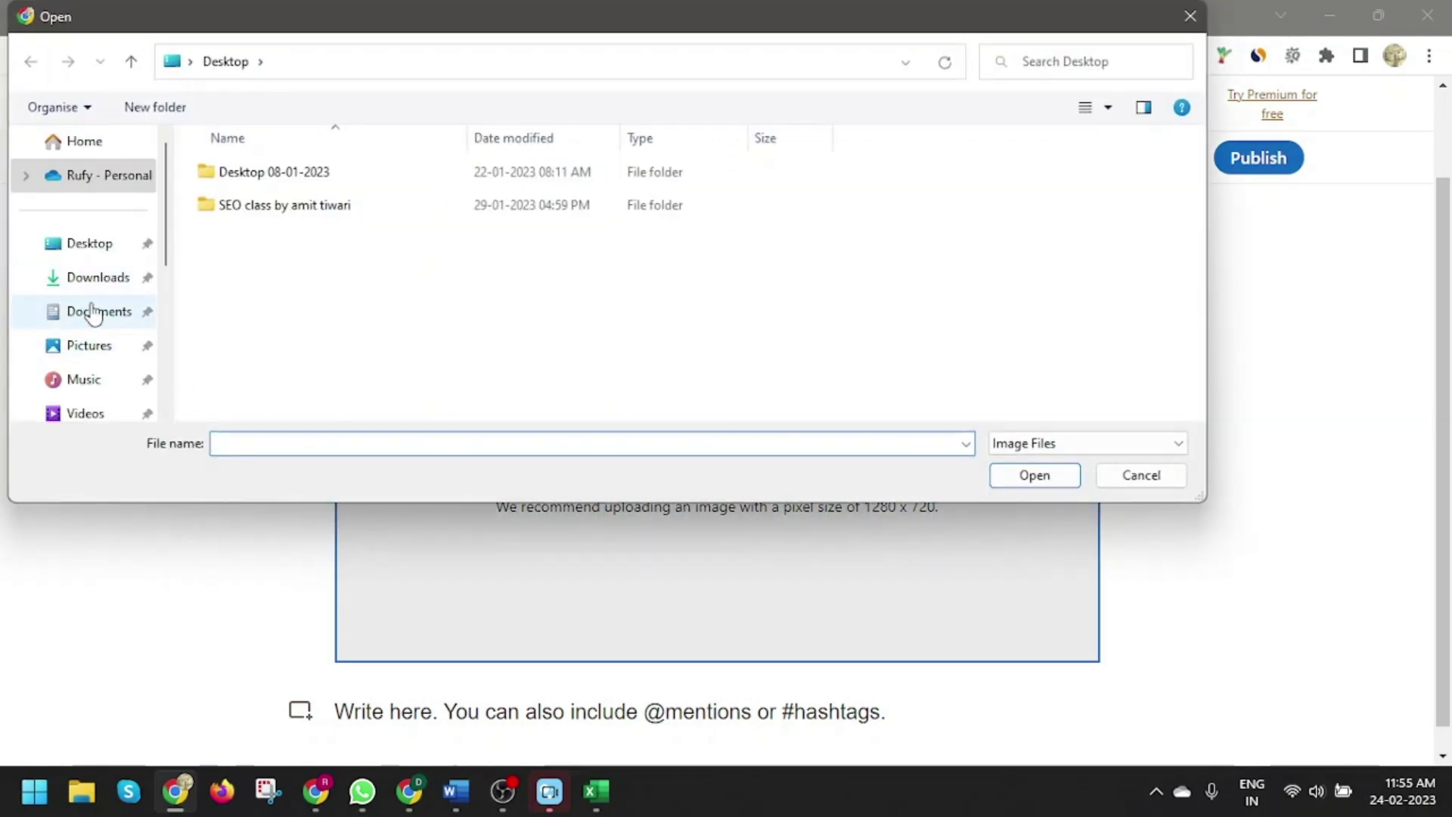
click(98, 257)
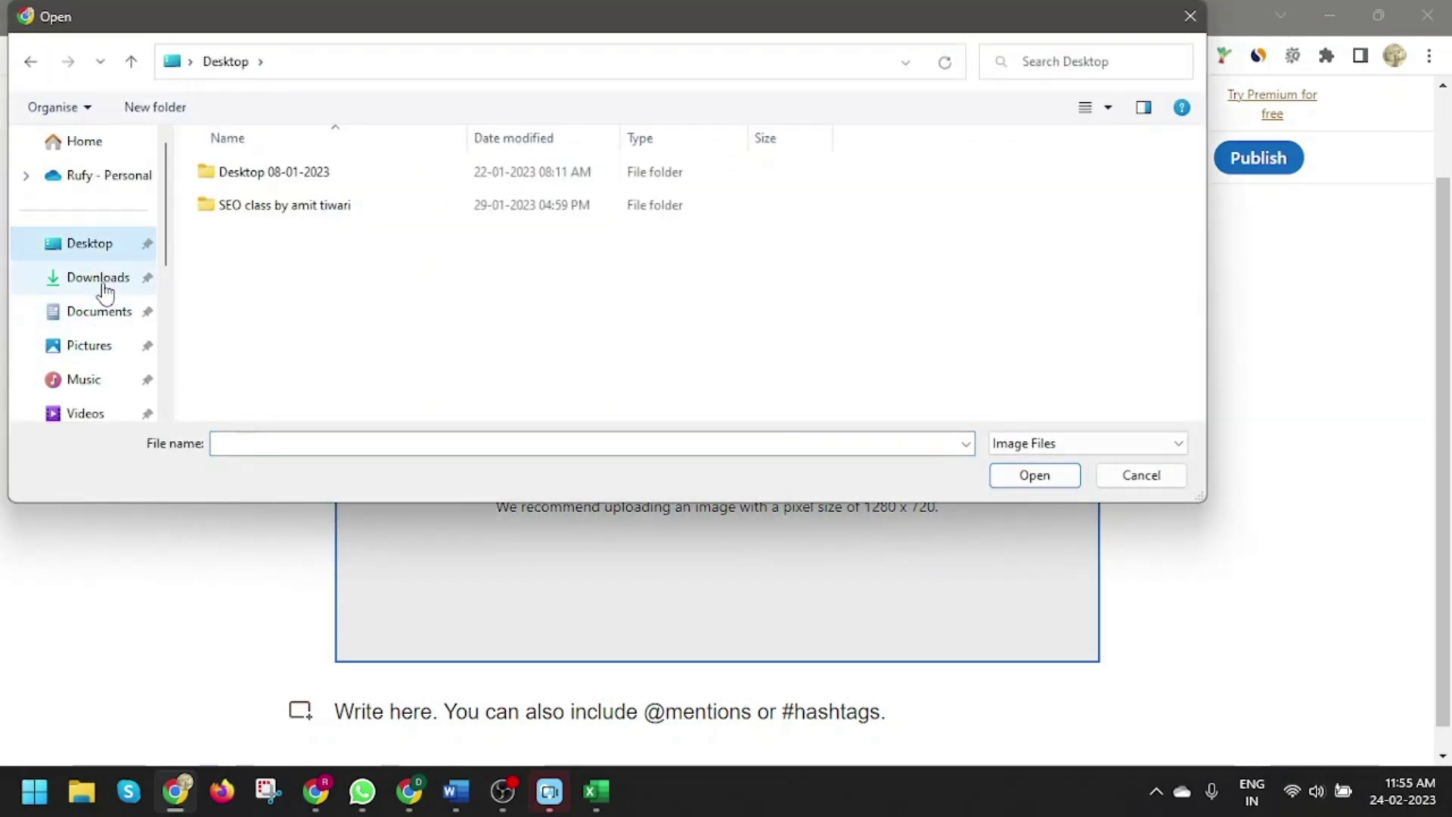
click(99, 280)
click(620, 234)
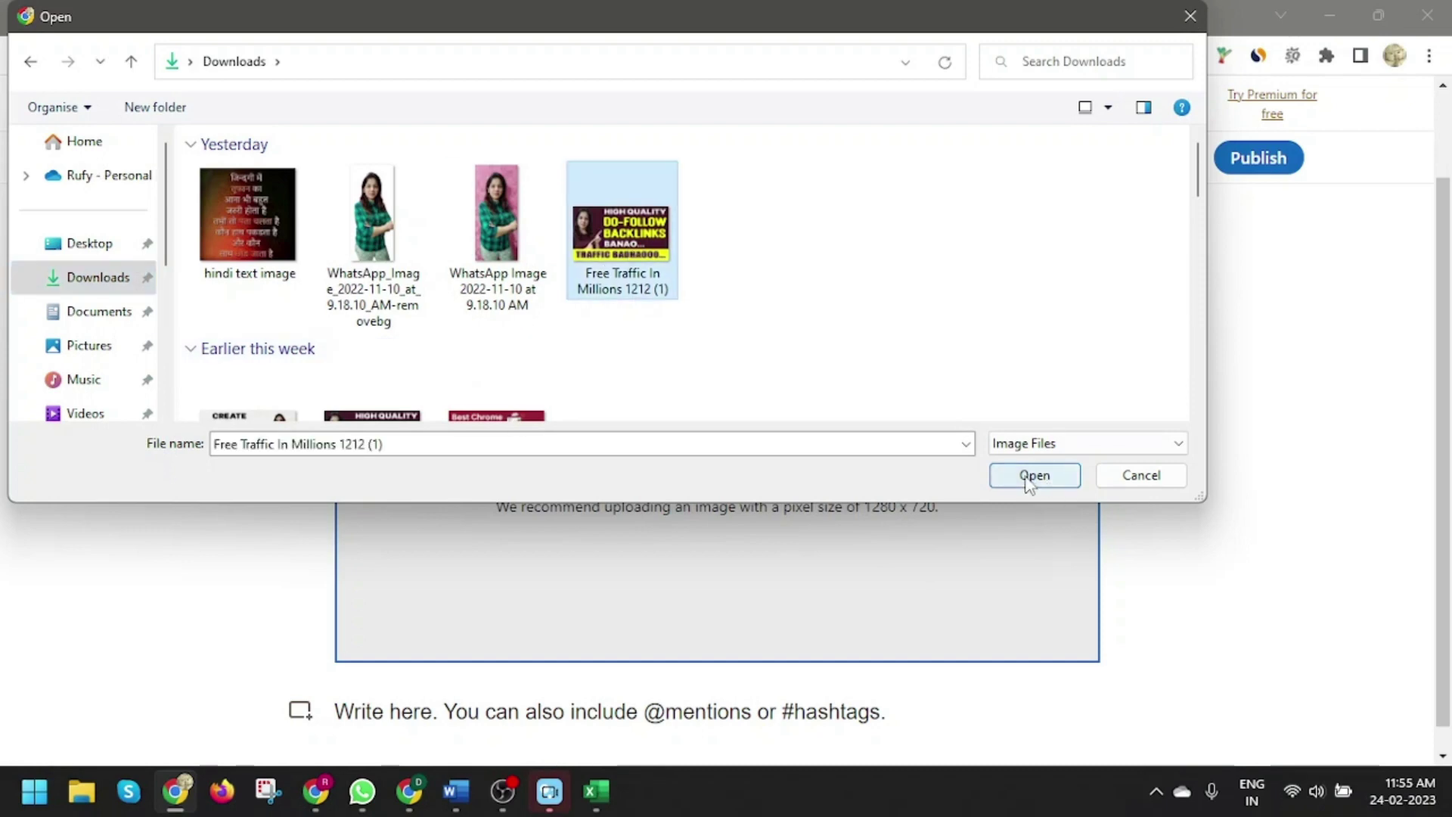
click(1030, 477)
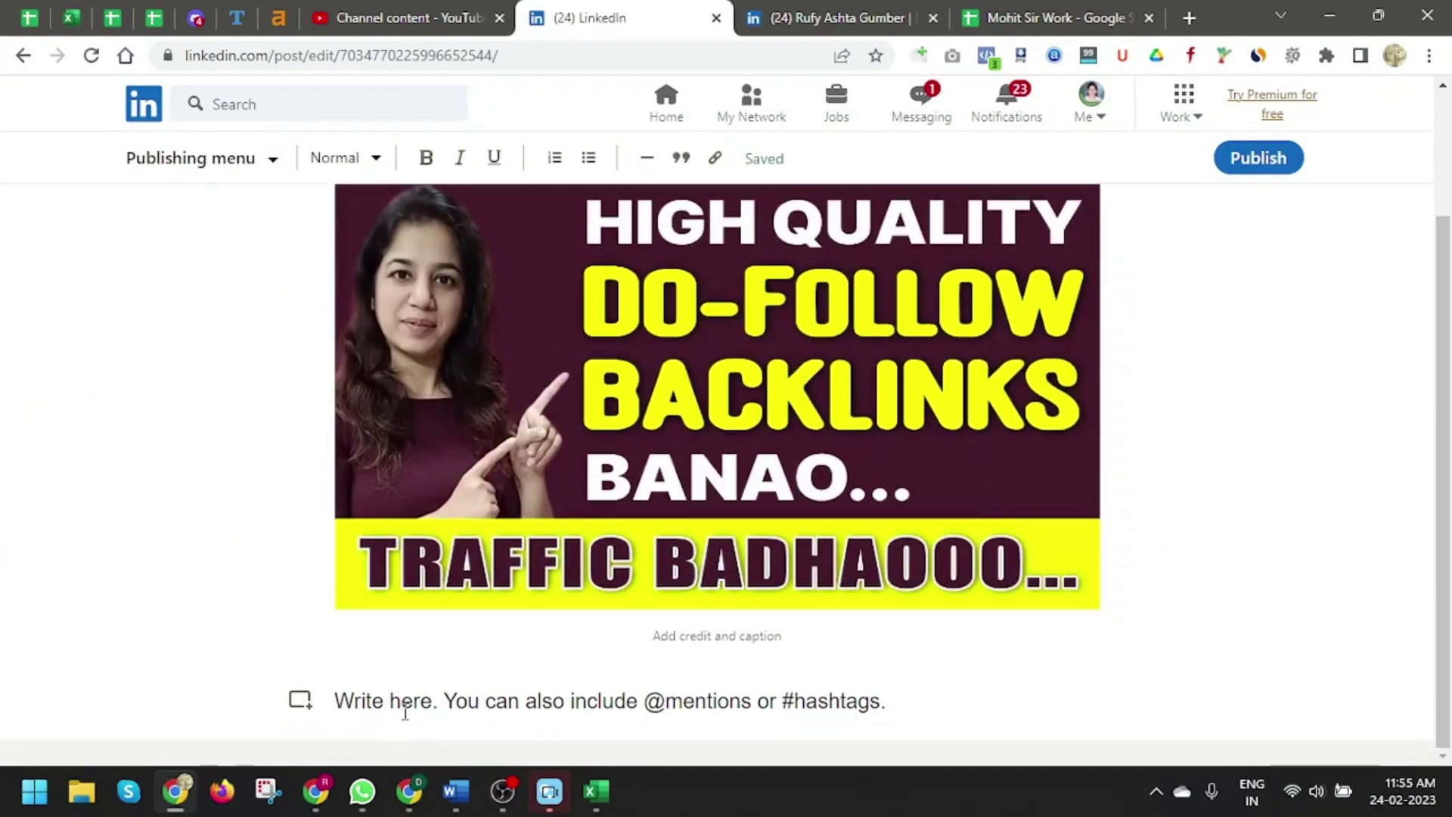
Copy the Word document's body text, from the introduction through the "Overall" paragraph, into the article body and compare its "dofollow backlinks" link with the original.
click(340, 702)
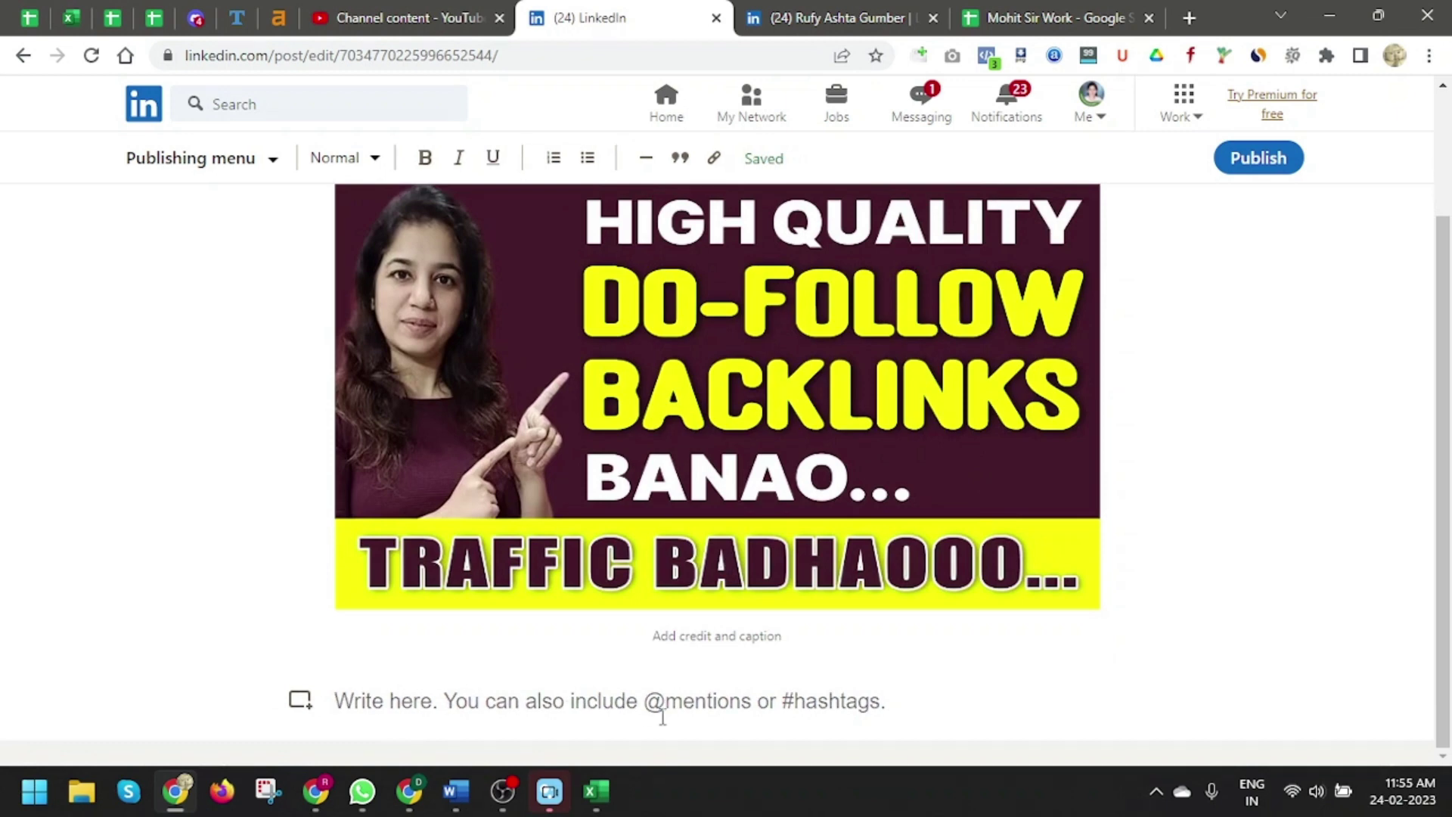
click(456, 790)
drag(399, 388, 663, 698)
key(alt+Tab)
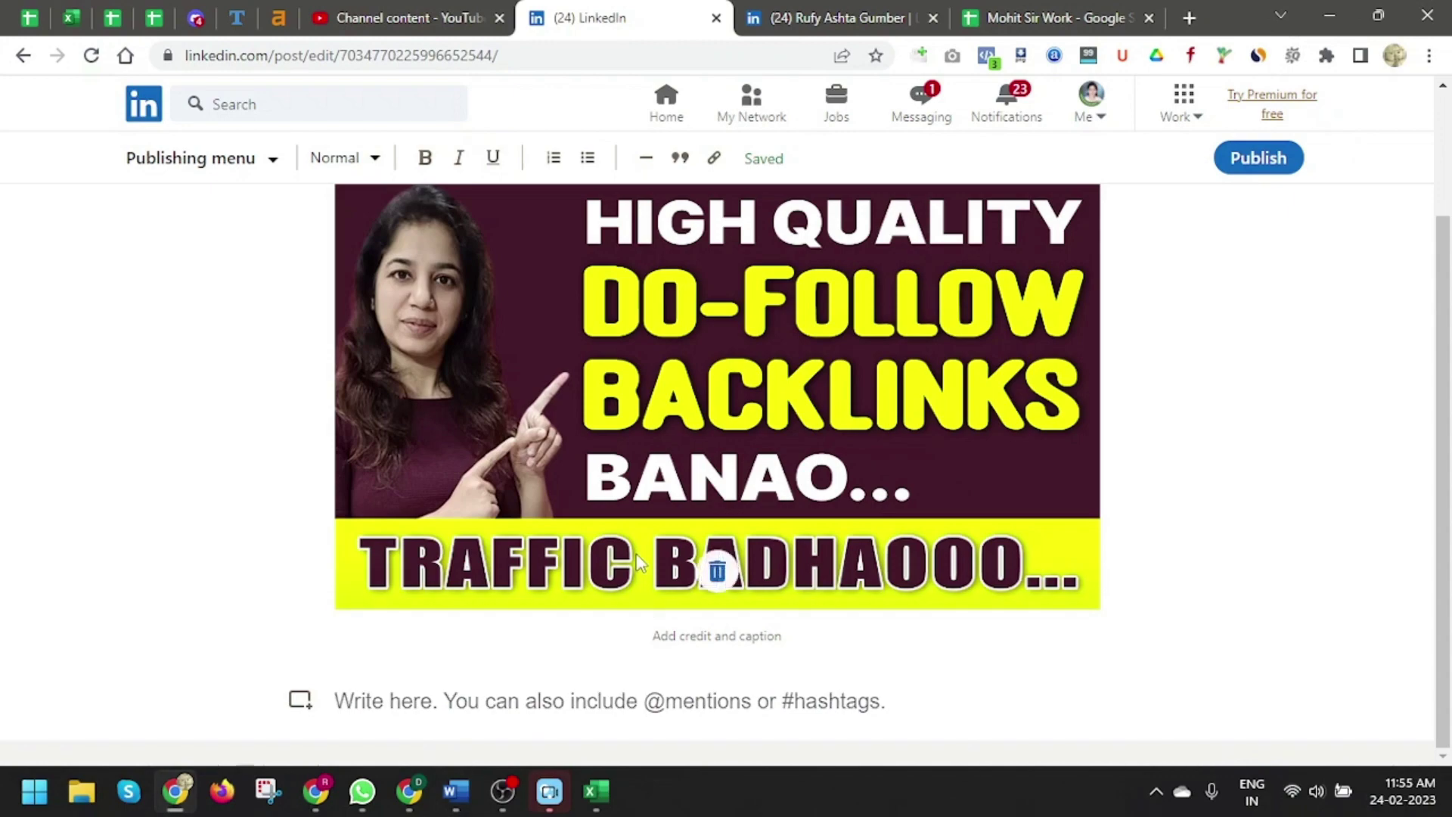
click(551, 688)
key(ctrl+v)
scroll(551, 688, down, 8)
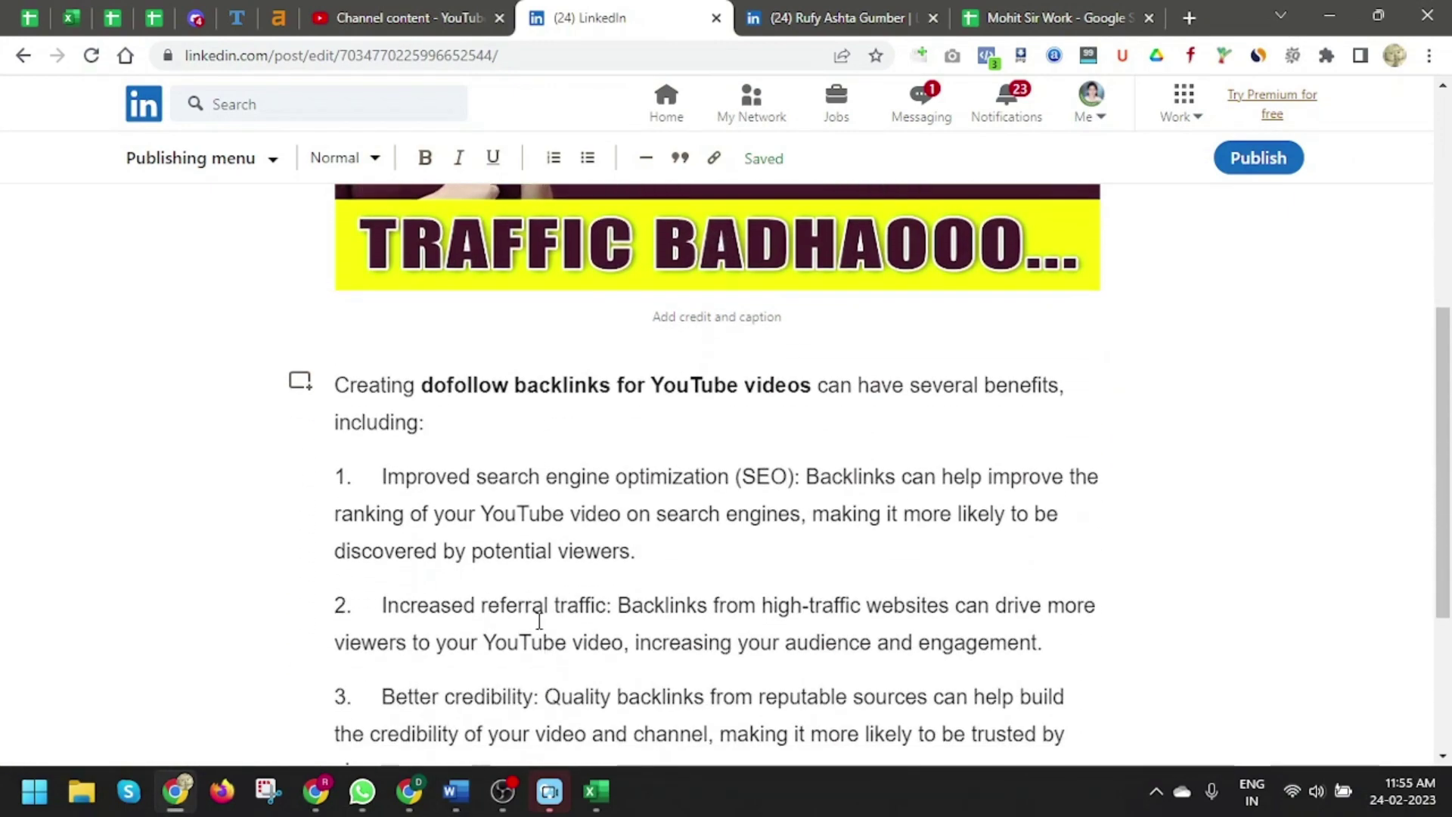
key(alt+Tab)
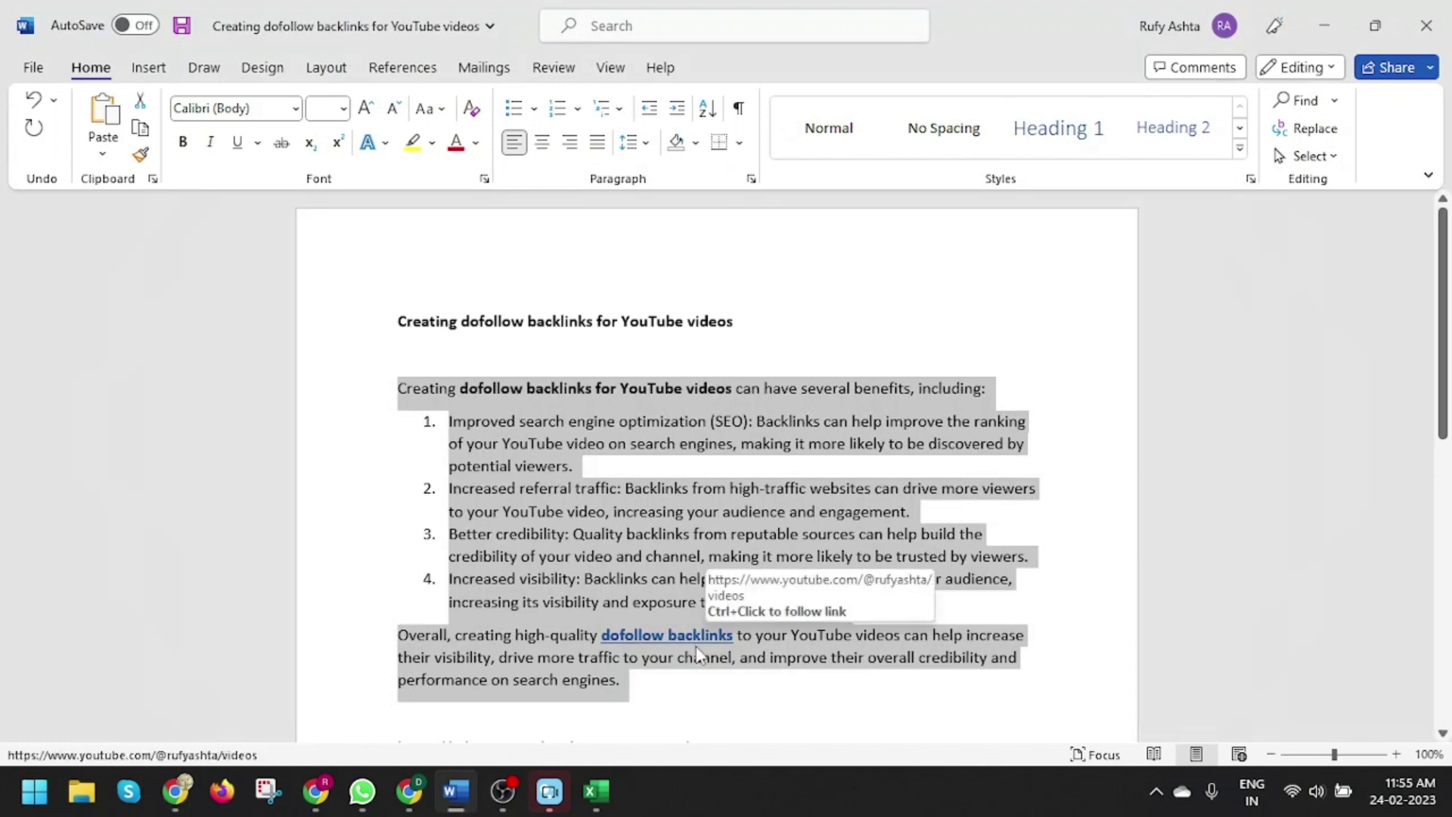
key(alt+Tab)
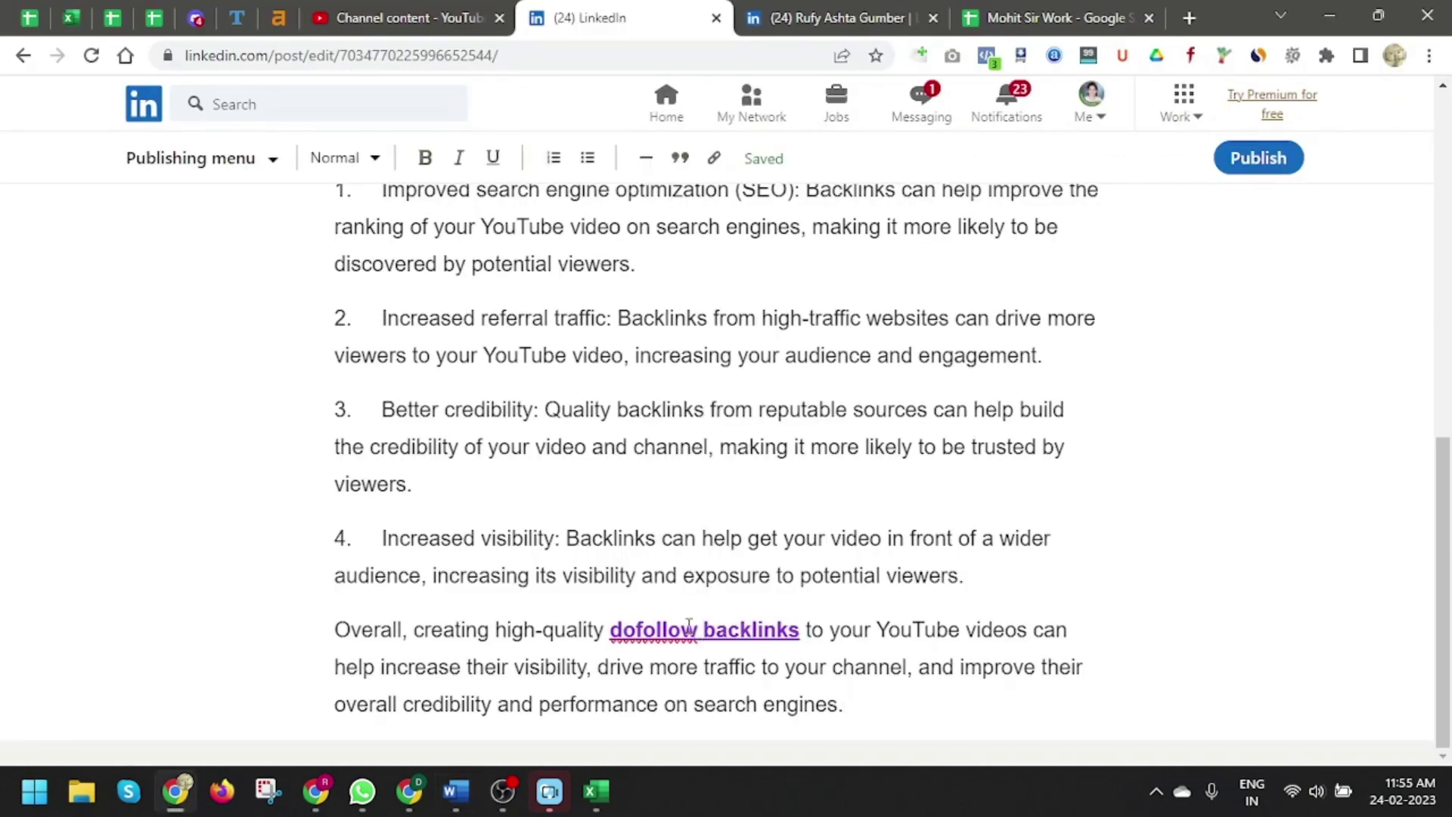
Add the caption "dofollow backlinks" to the article's cover image.
scroll(688, 625, up, 6)
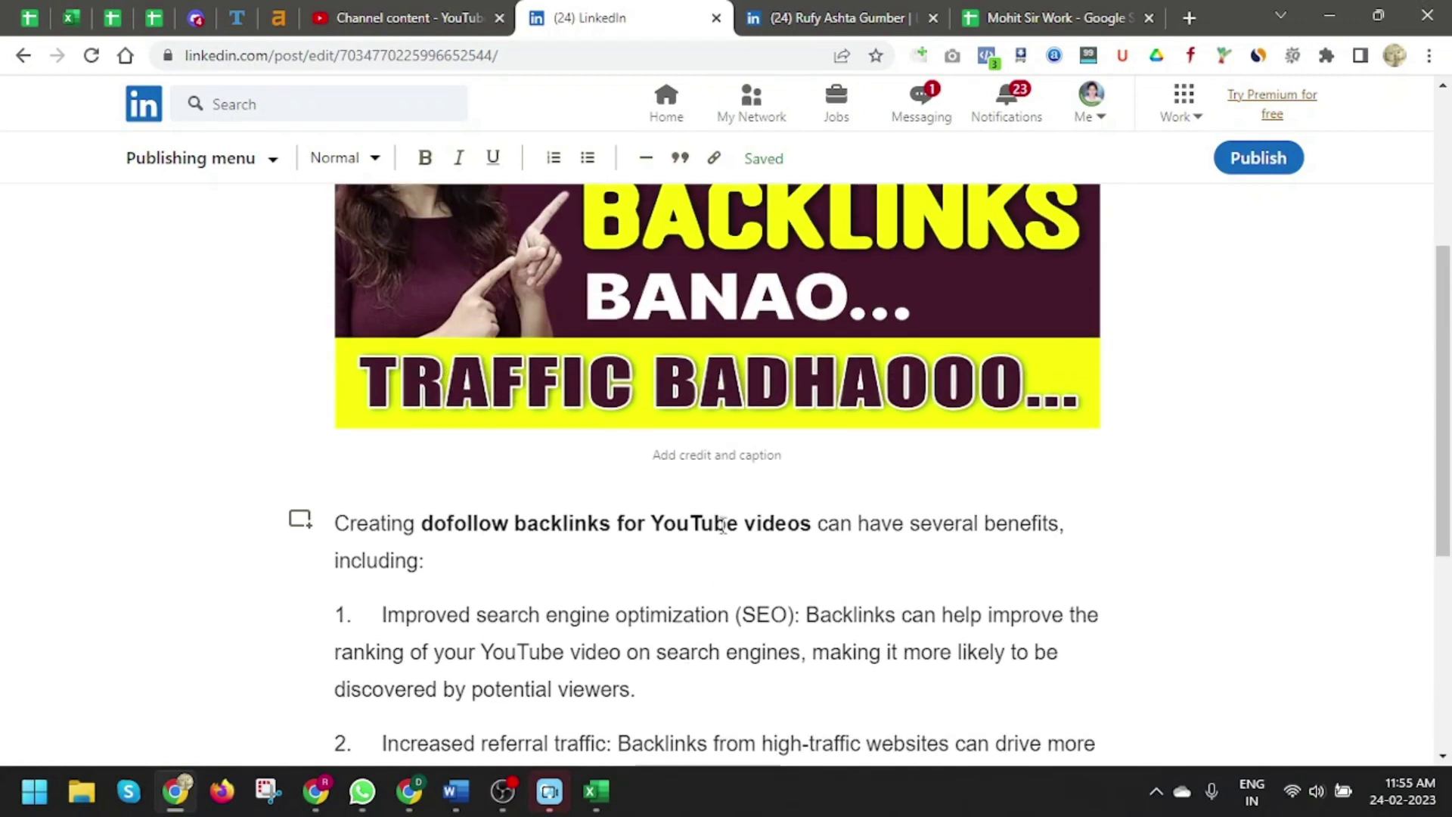
click(743, 453)
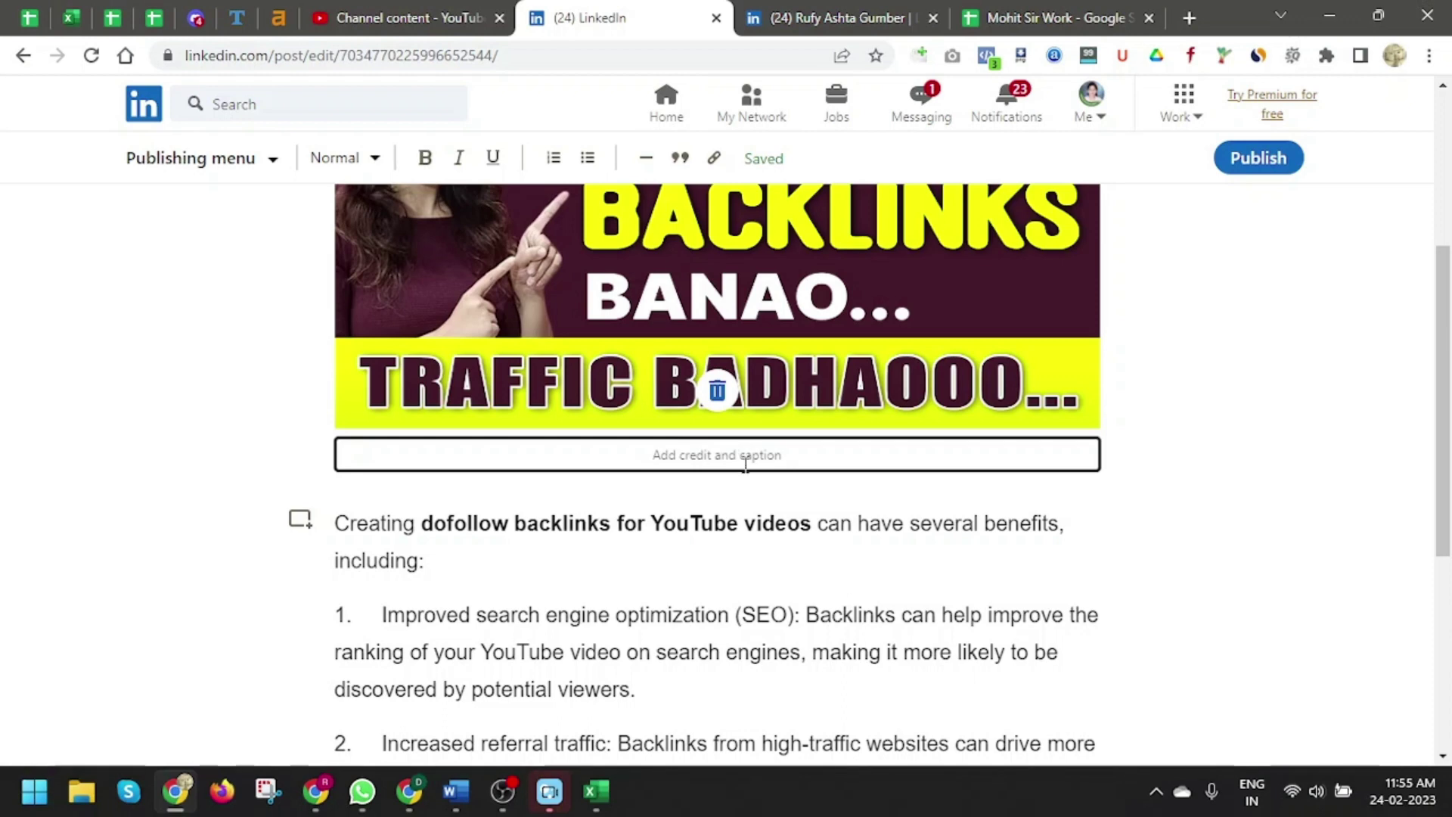
scroll(743, 454, up, 2)
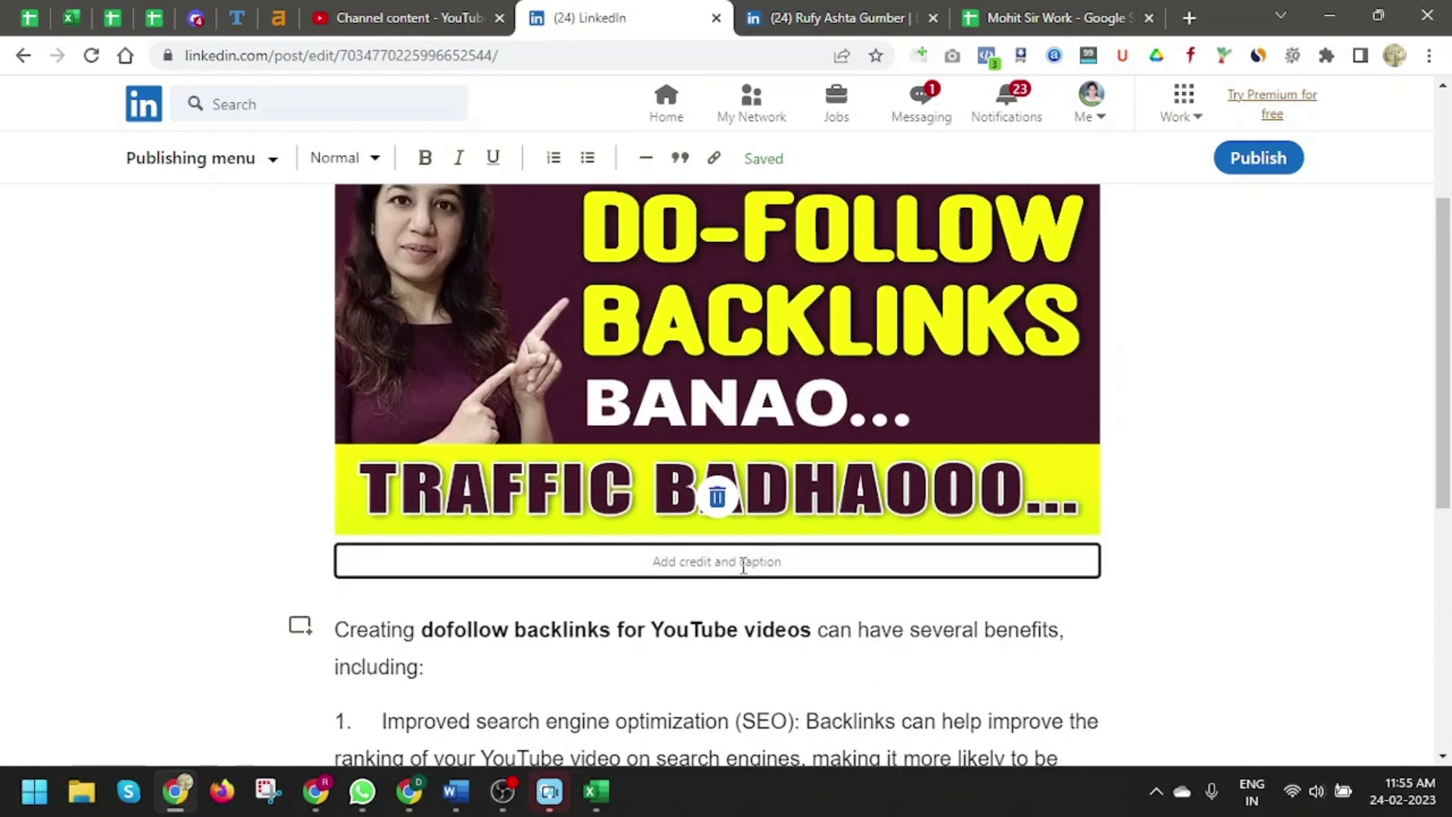
text(dofollow backlinks)
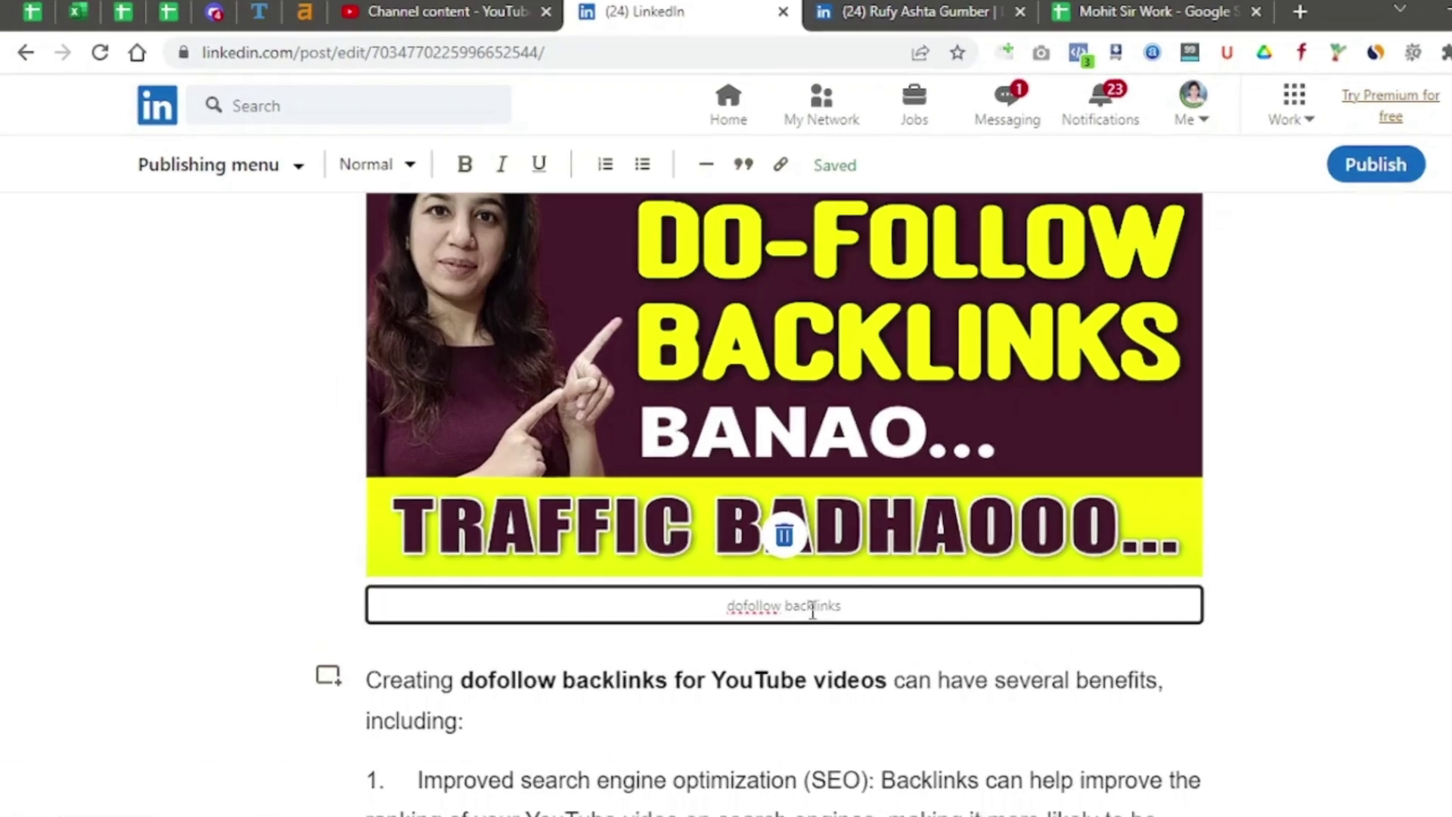
Open the article's publishing settings and set the SEO title to "Creating dofollow backlinks for YouTube videos".
scroll(743, 566, up, 3)
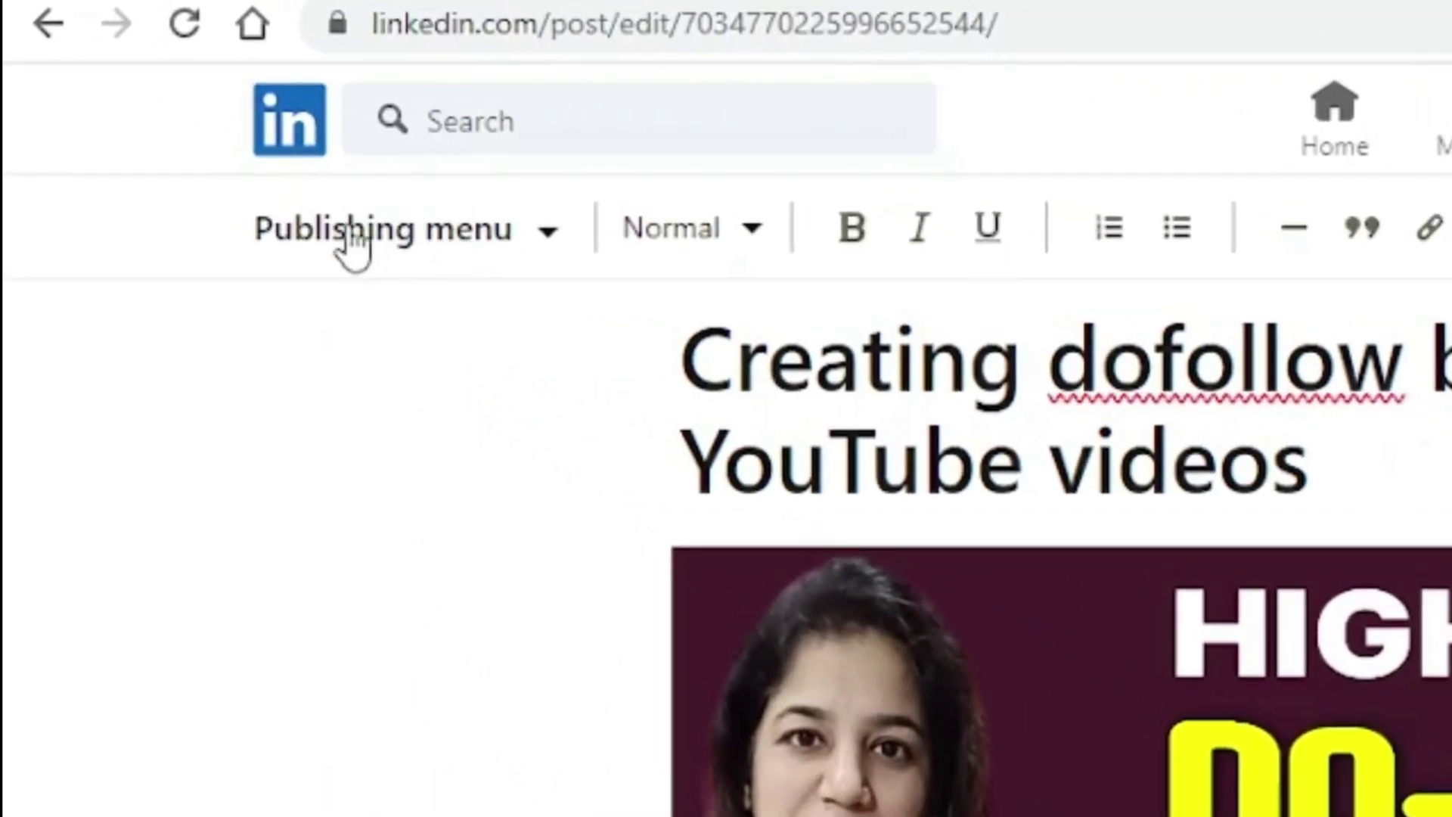
click(549, 230)
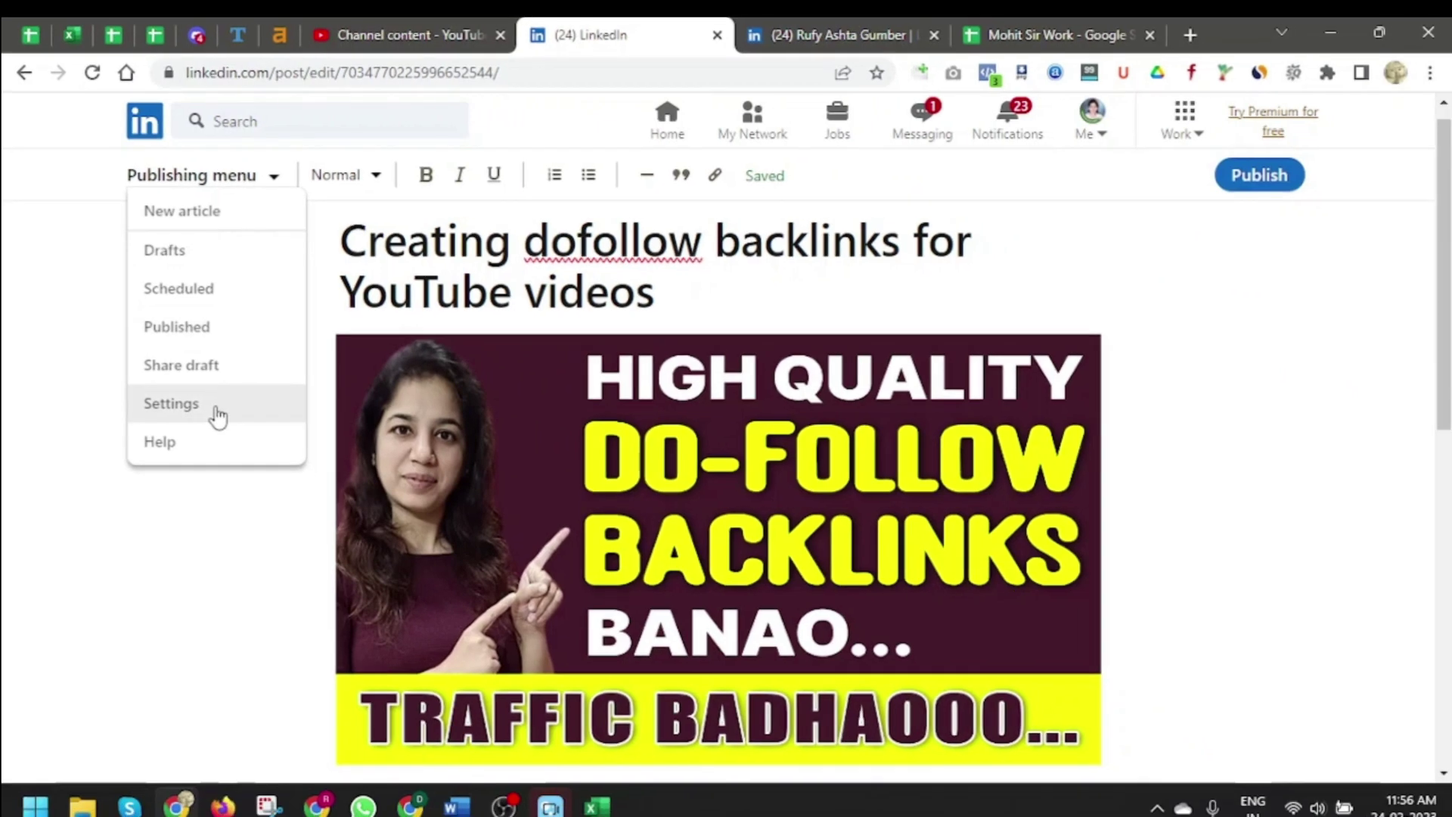
click(215, 412)
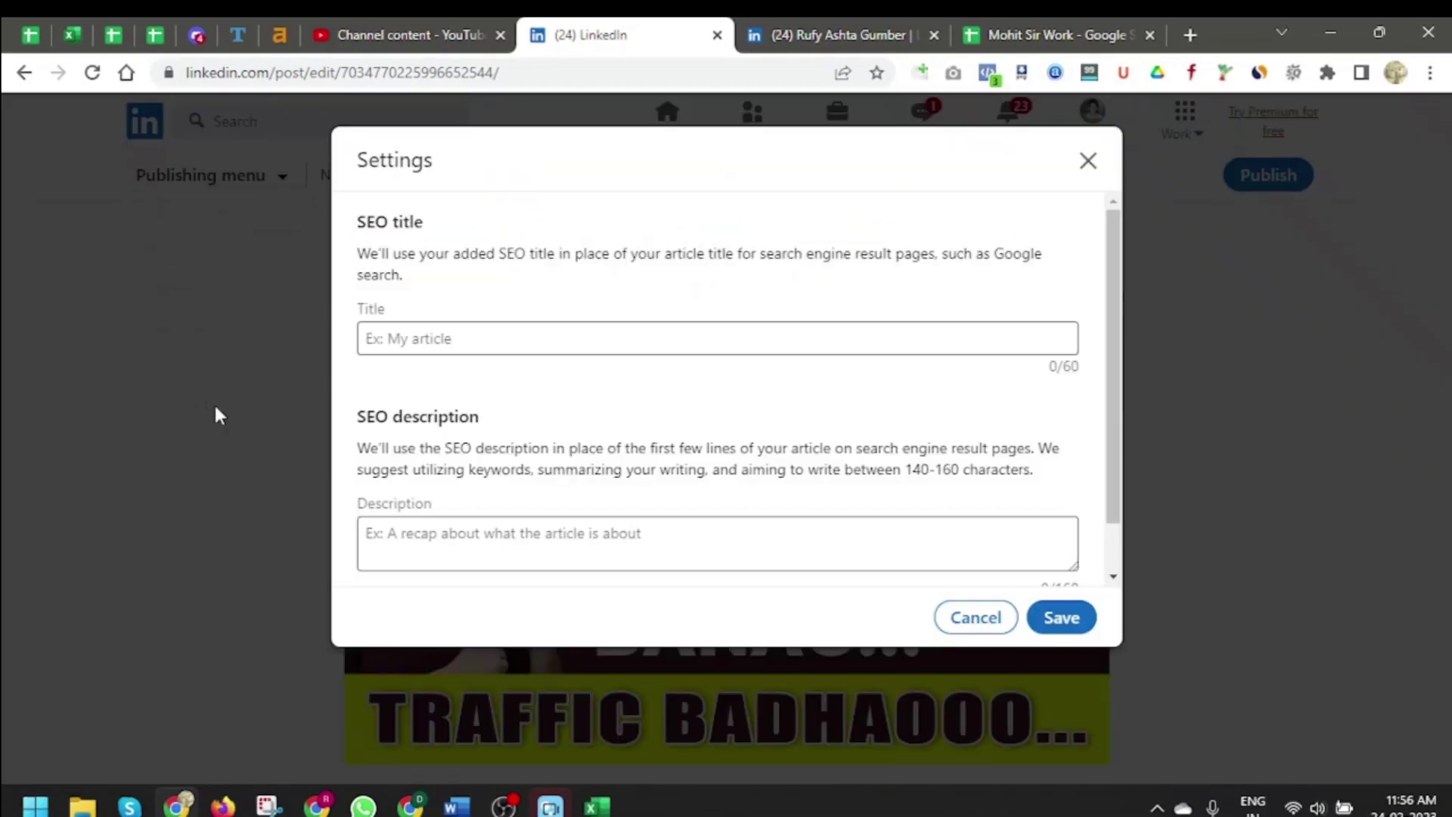
click(472, 338)
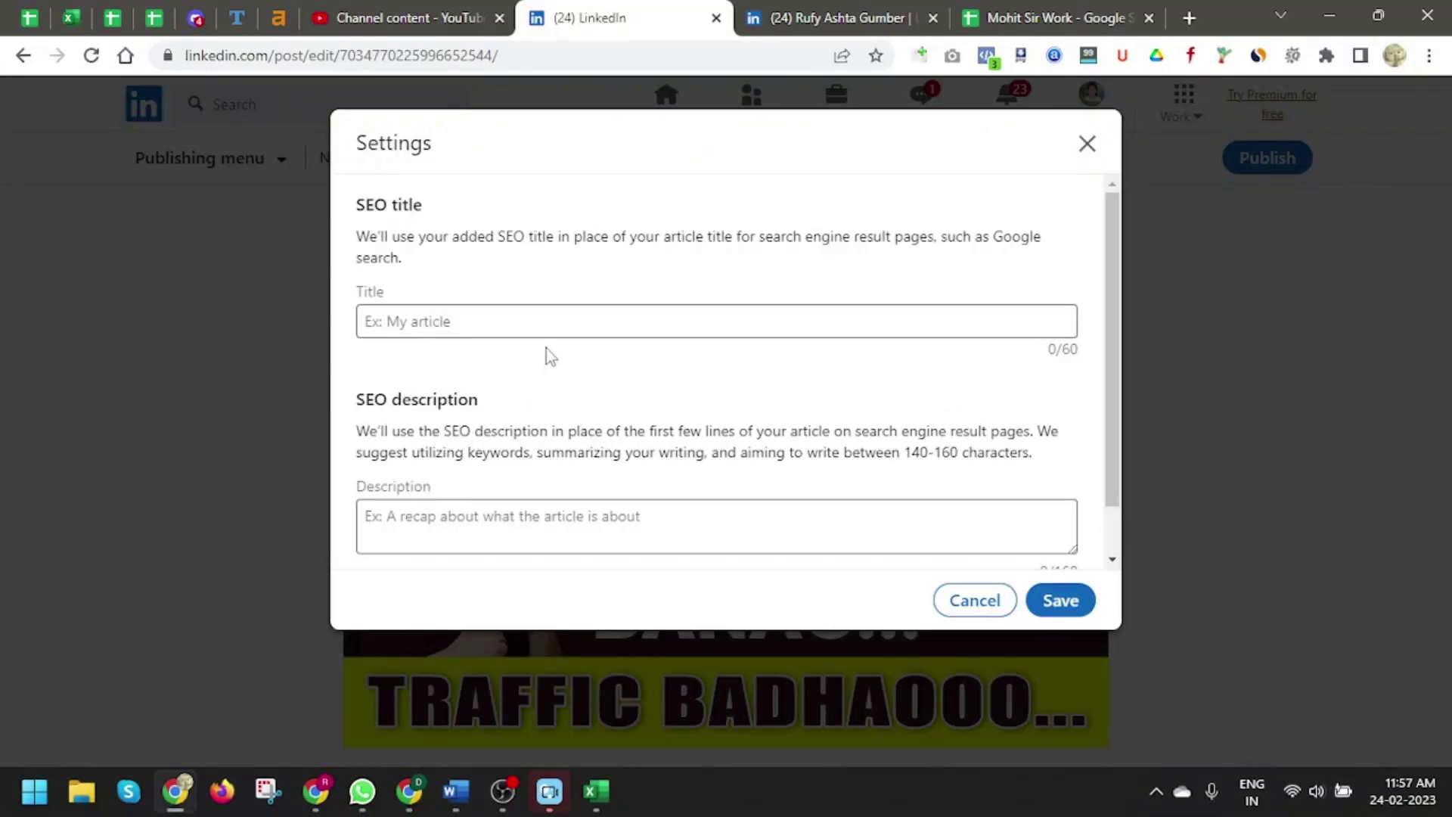
click(550, 338)
text(Creating dofollow backlinks for YouTube videos)
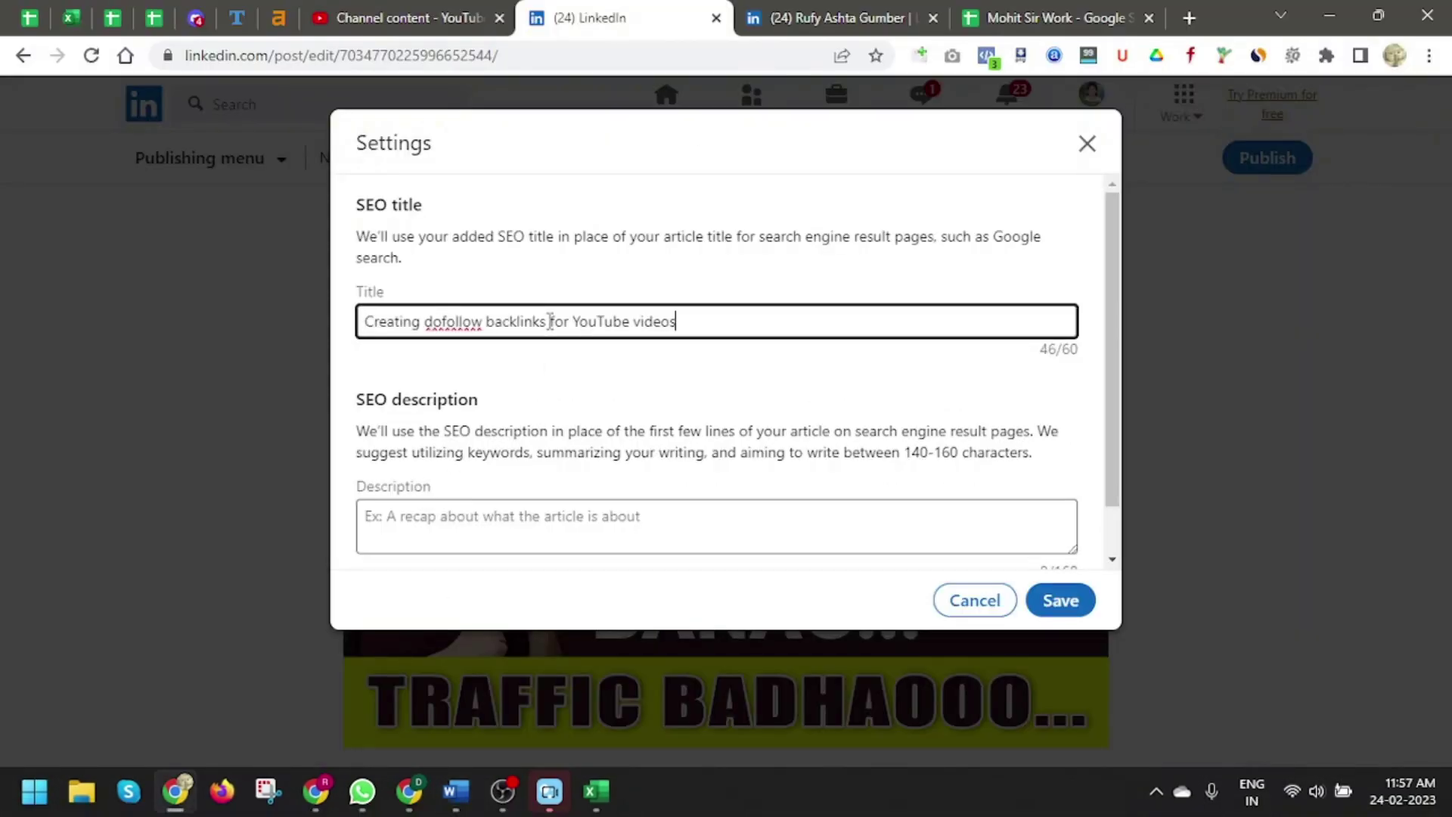
Fill the SEO description with the article's "Overall" sentence, trimmed to end at "drive more traffic to your channel.", and save the settings.
click(568, 526)
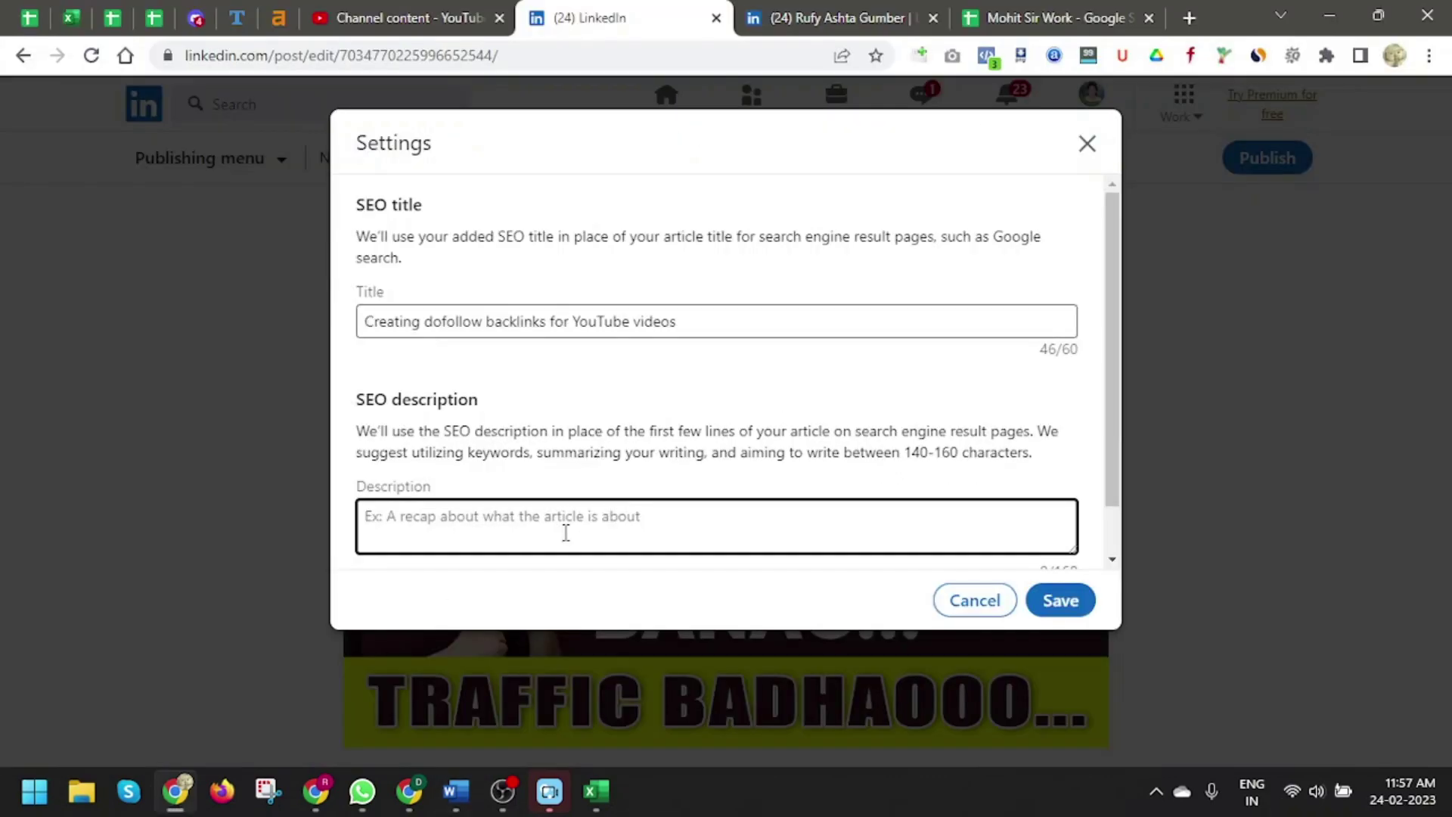
text(Overall, creating high-quality dofollow backlinks to your YouTube videos can help increase their visibility, drive more traffic to your channel, and improve the)
drag(729, 538, 588, 543)
scroll(588, 543, down, 1)
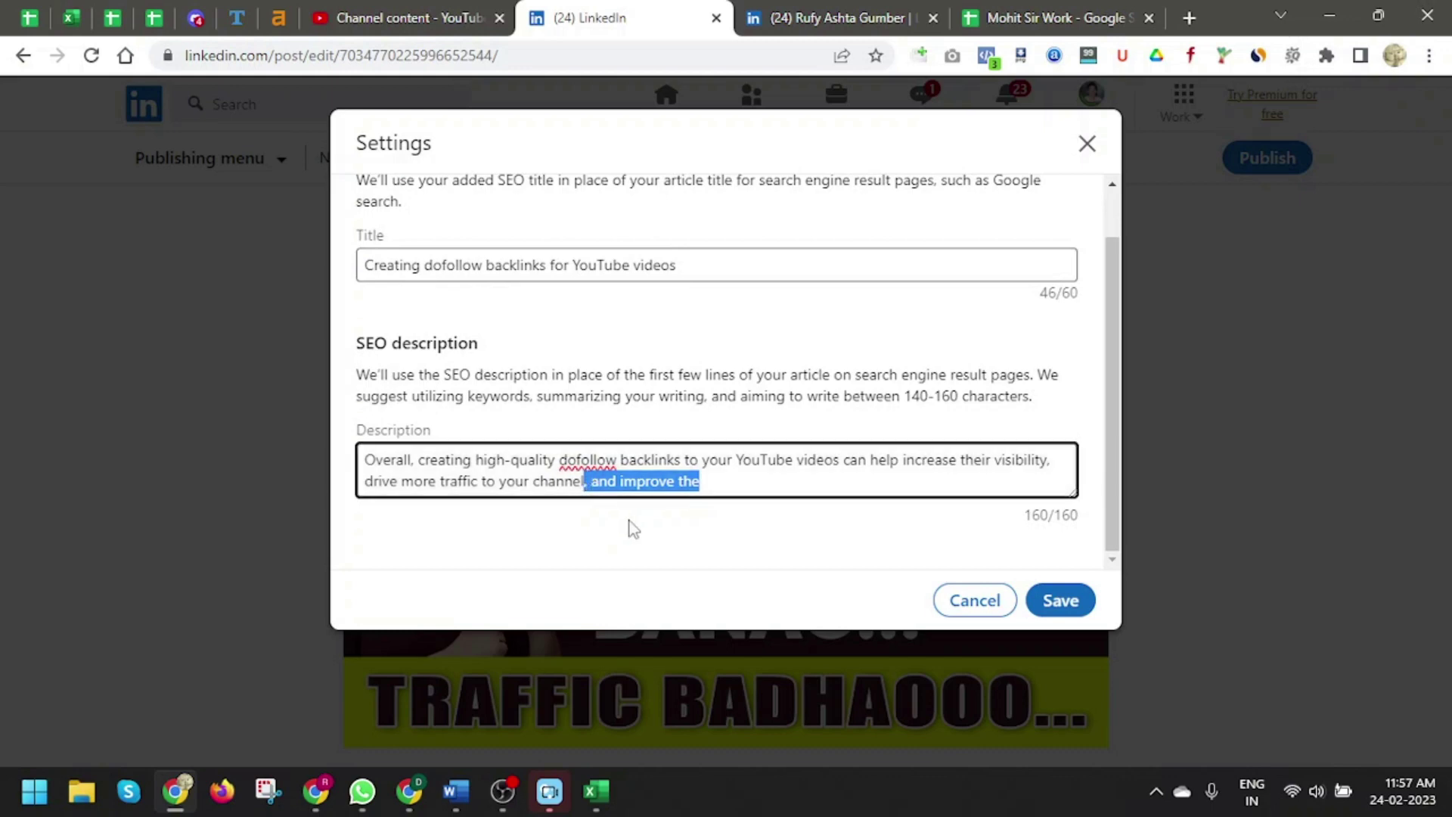
key(BackSpace)
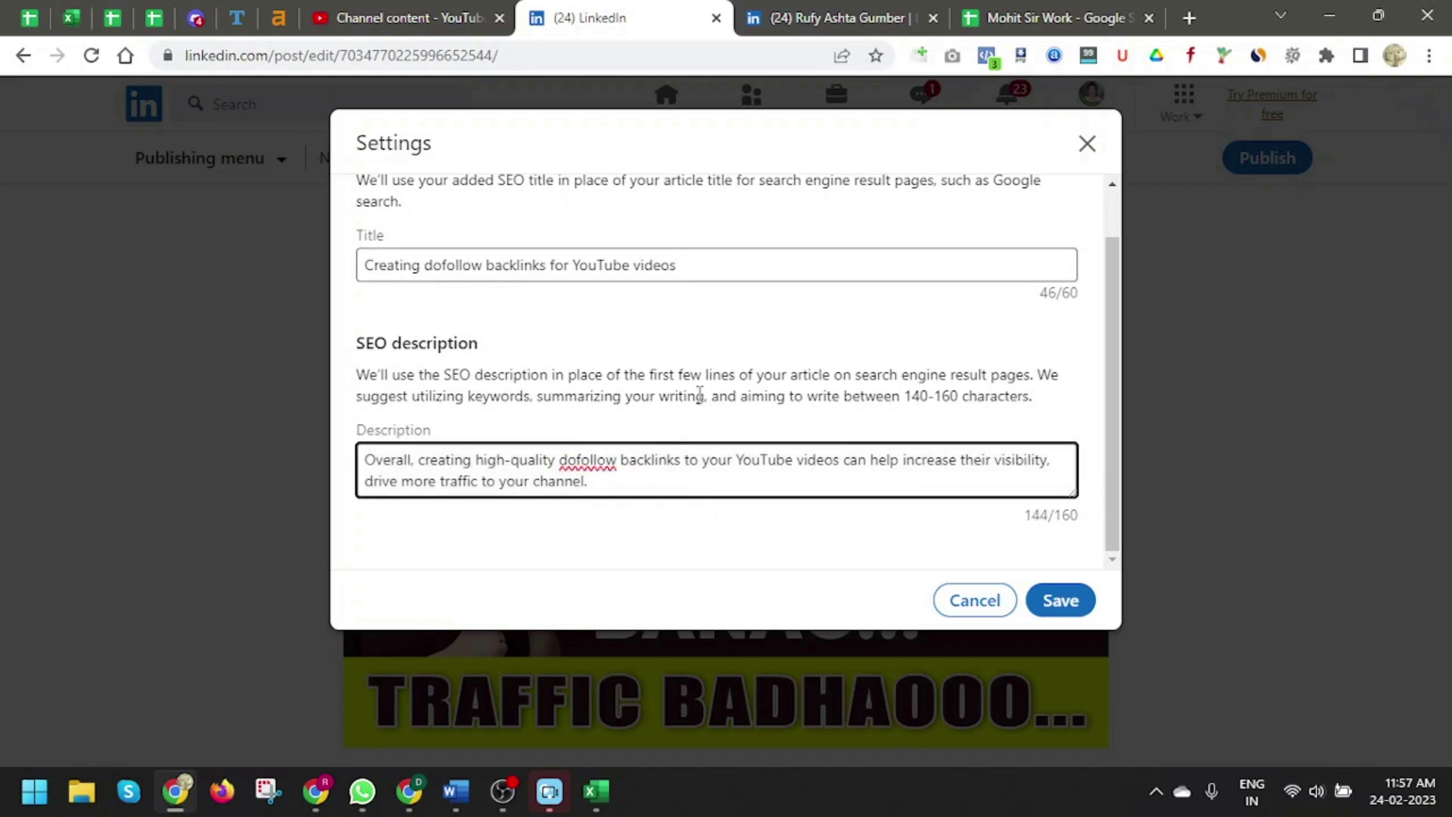
scroll(798, 490, up, 1)
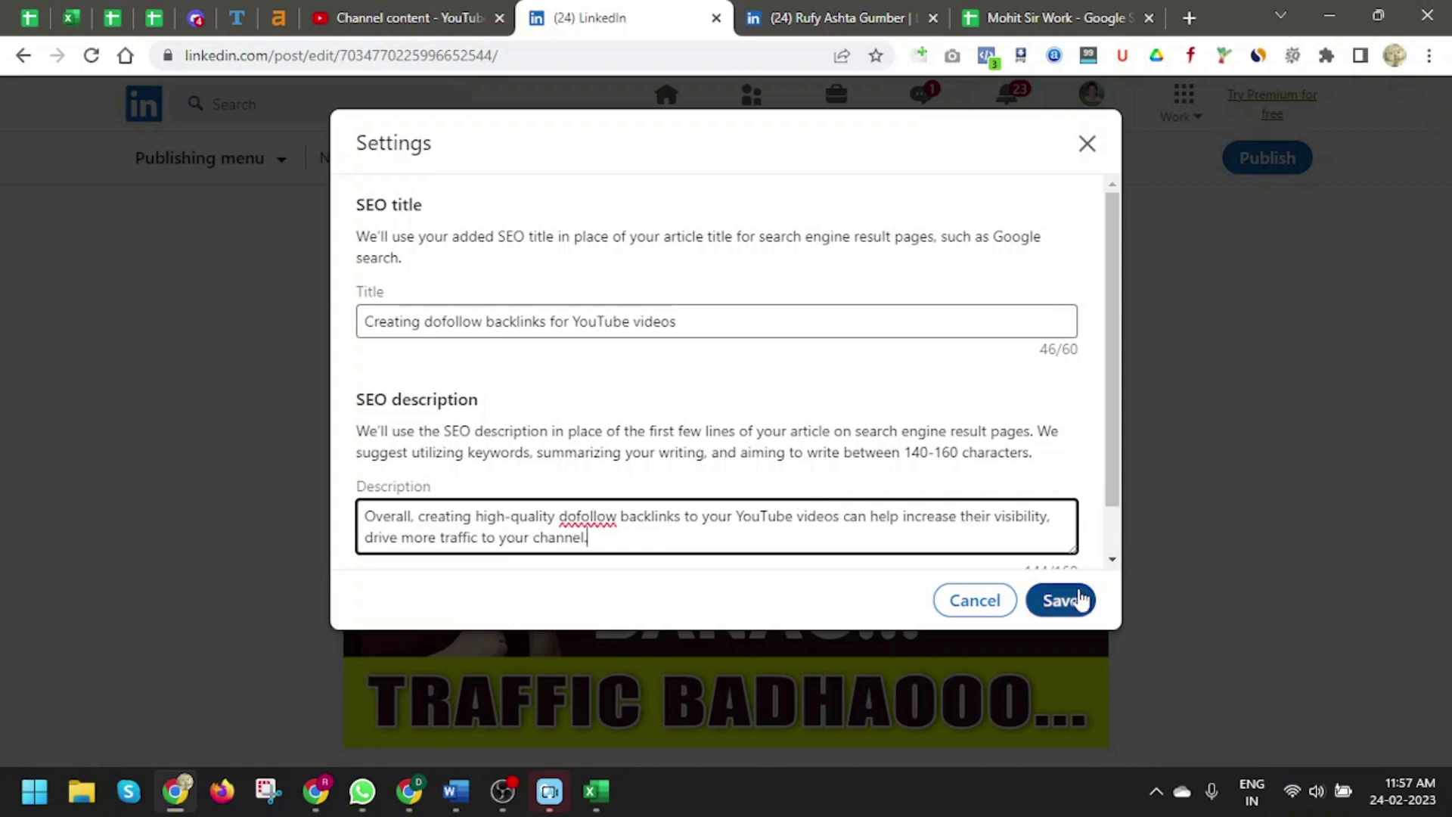
click(1061, 601)
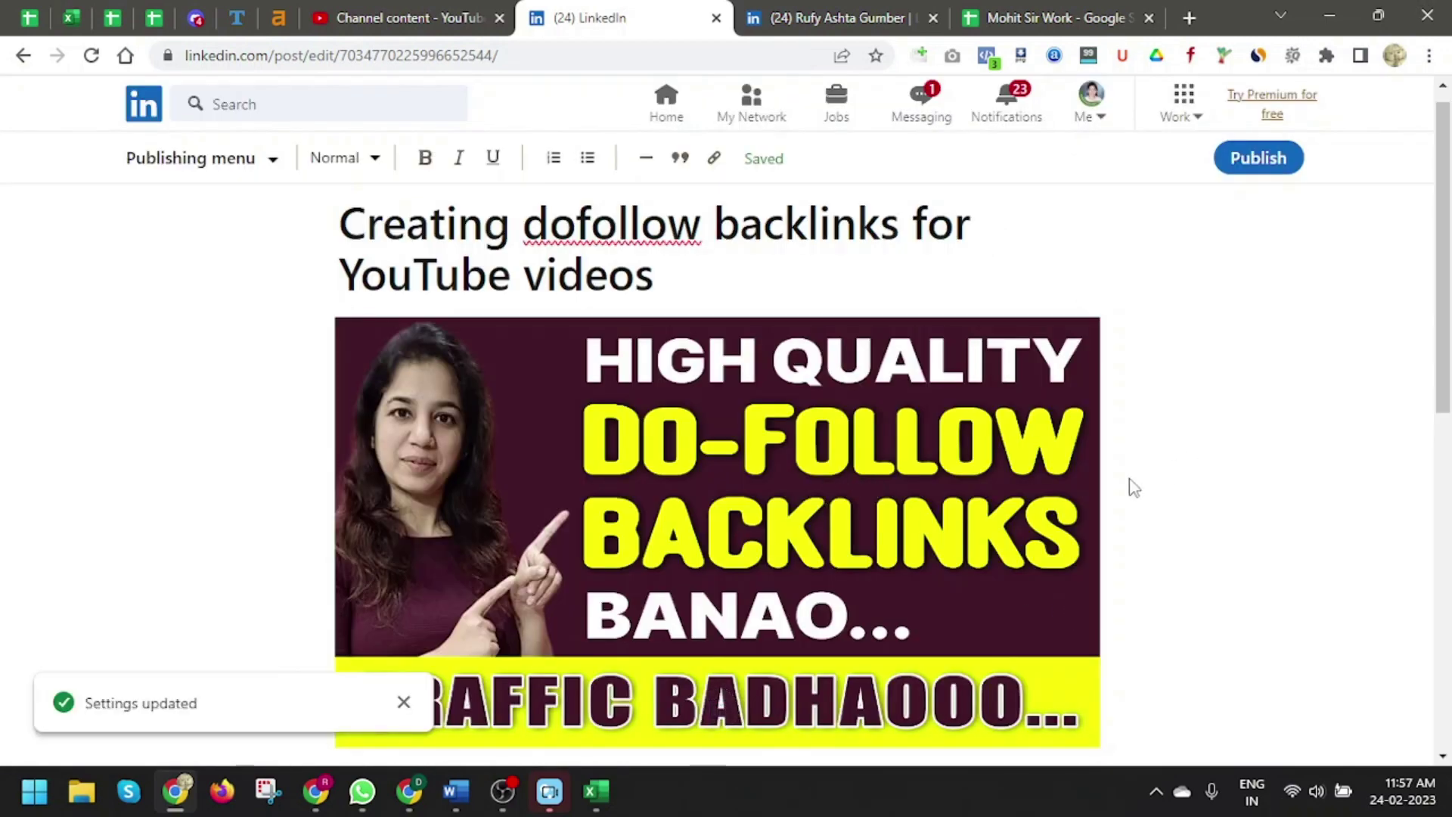
Review the draft article, start publishing it, and enter "Do visit my this post" as the share text.
scroll(1132, 487, down, 2)
scroll(1058, 605, down, 4)
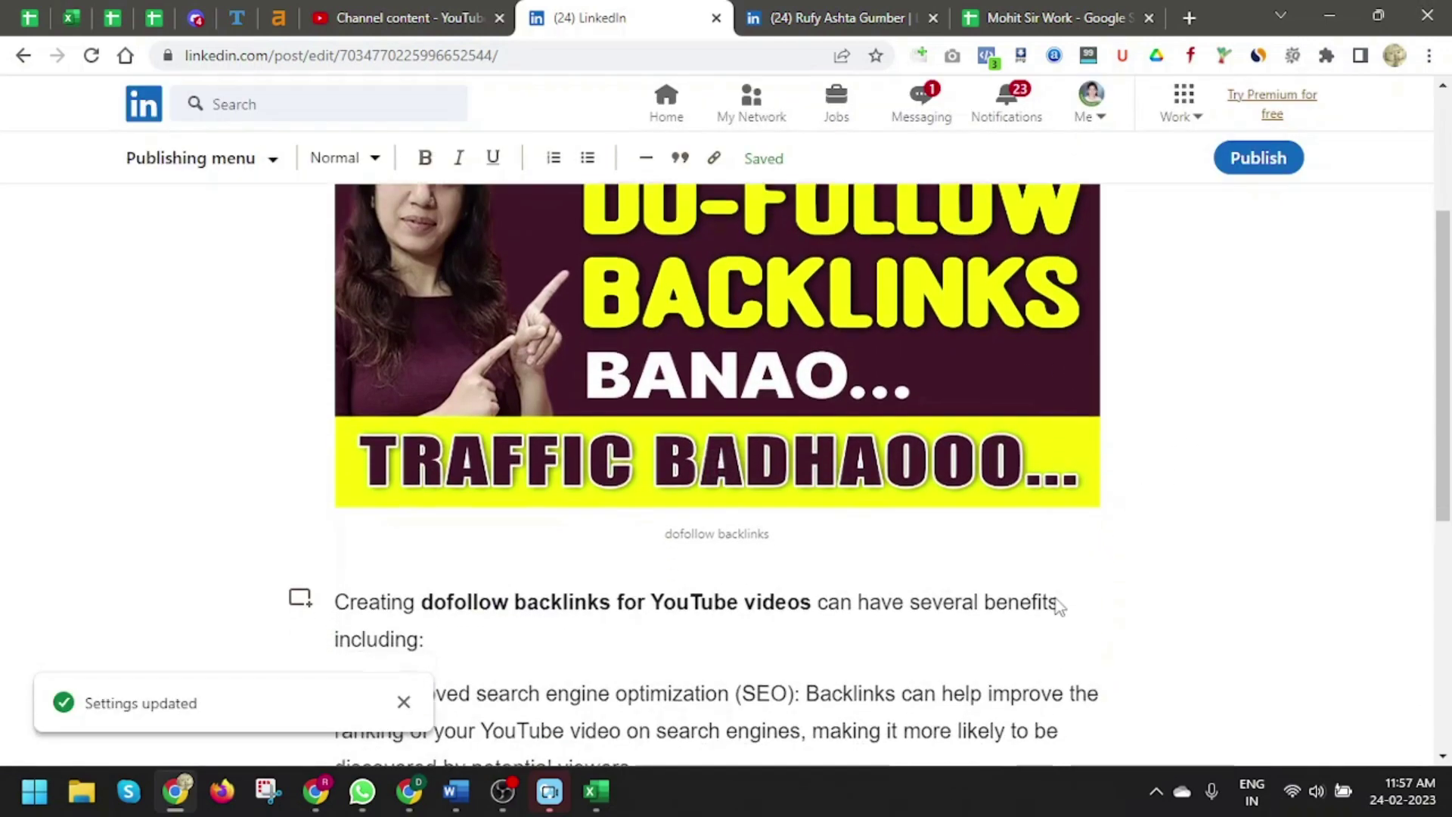
scroll(1059, 605, down, 2)
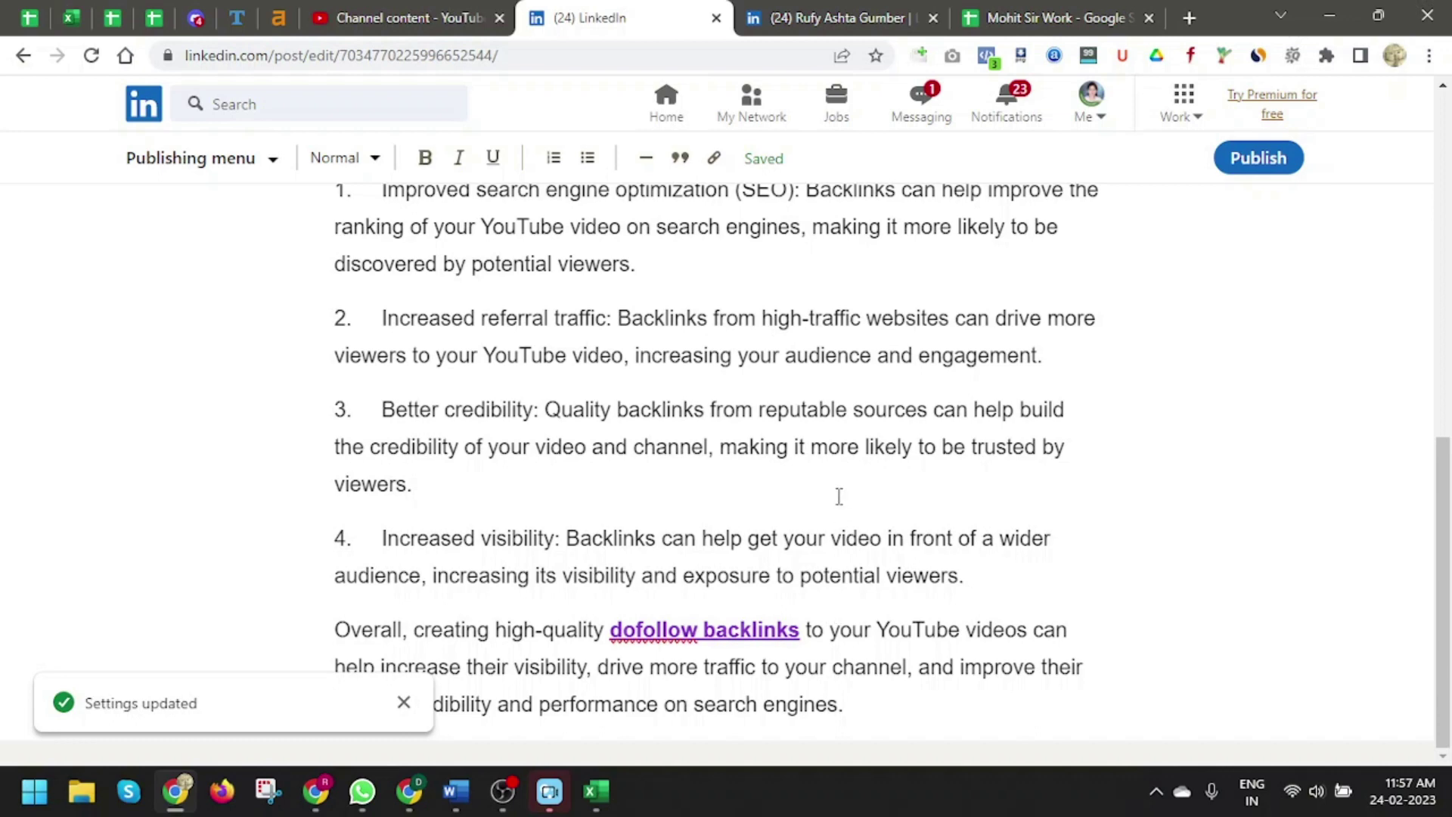
scroll(839, 496, up, 5)
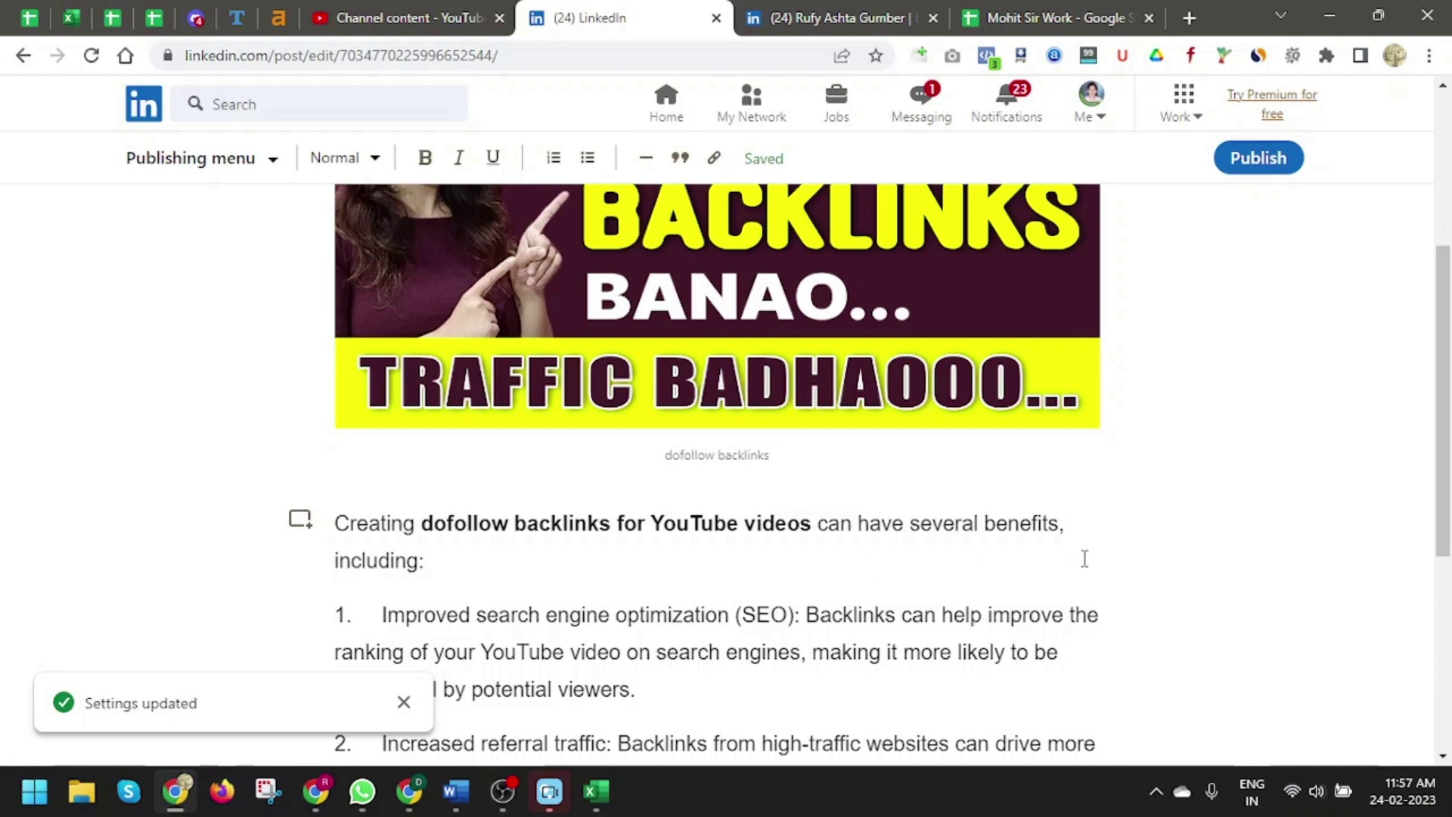
scroll(1121, 520, up, 5)
click(1241, 169)
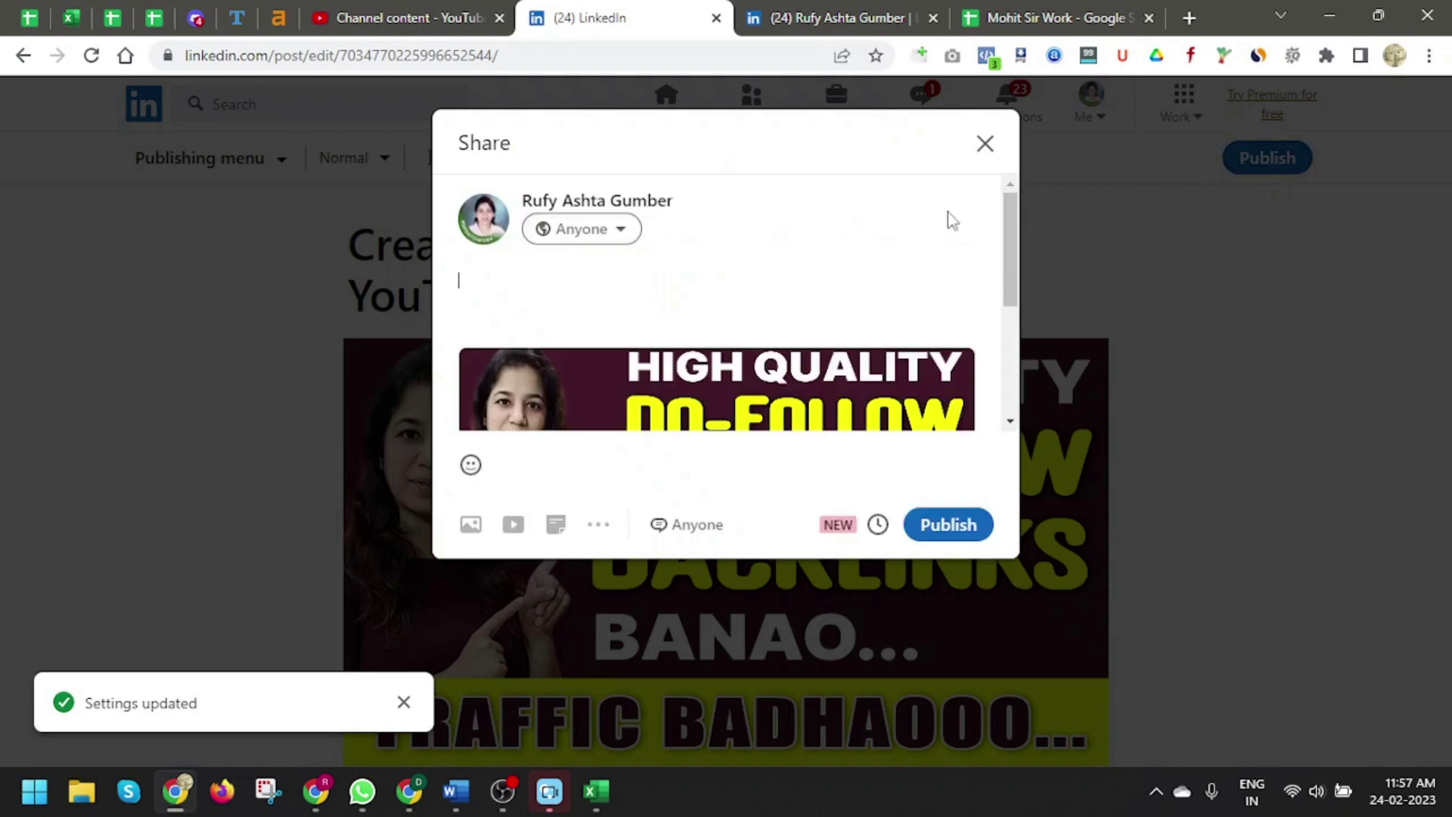
text(Do visit my this post)
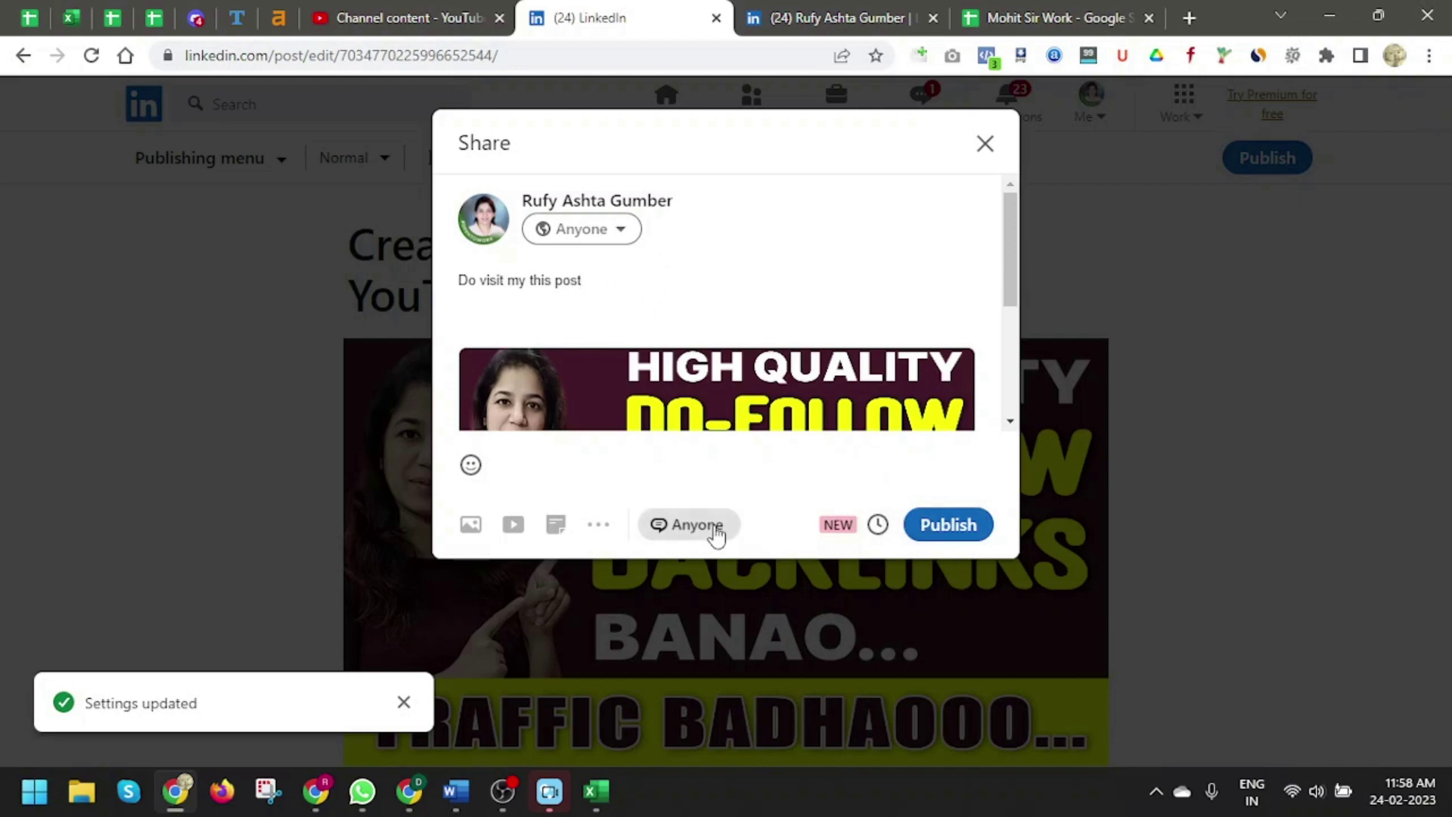
Restrict commenting on the post to "No one", save that choice, and publish the article.
click(714, 536)
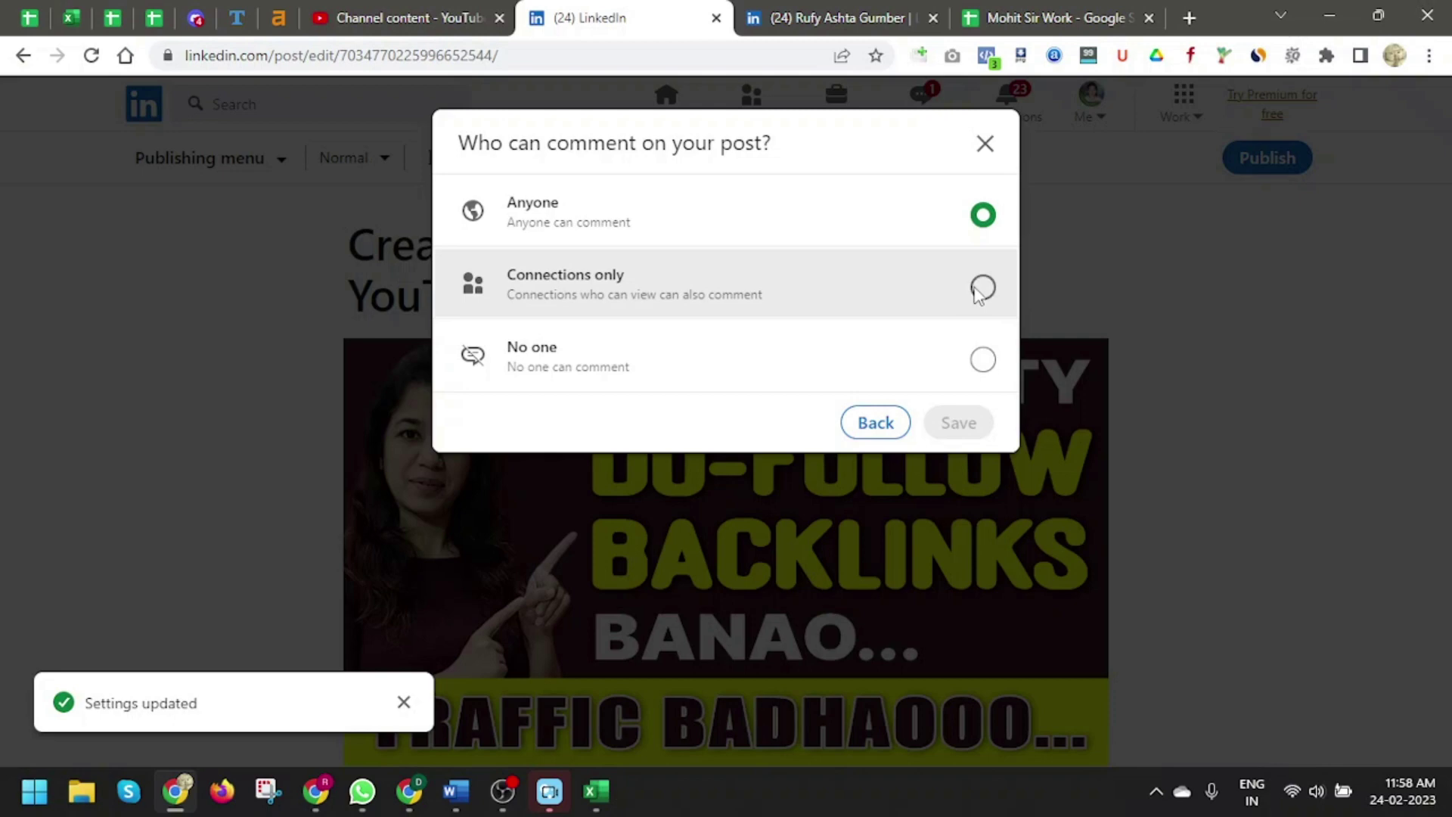
click(983, 361)
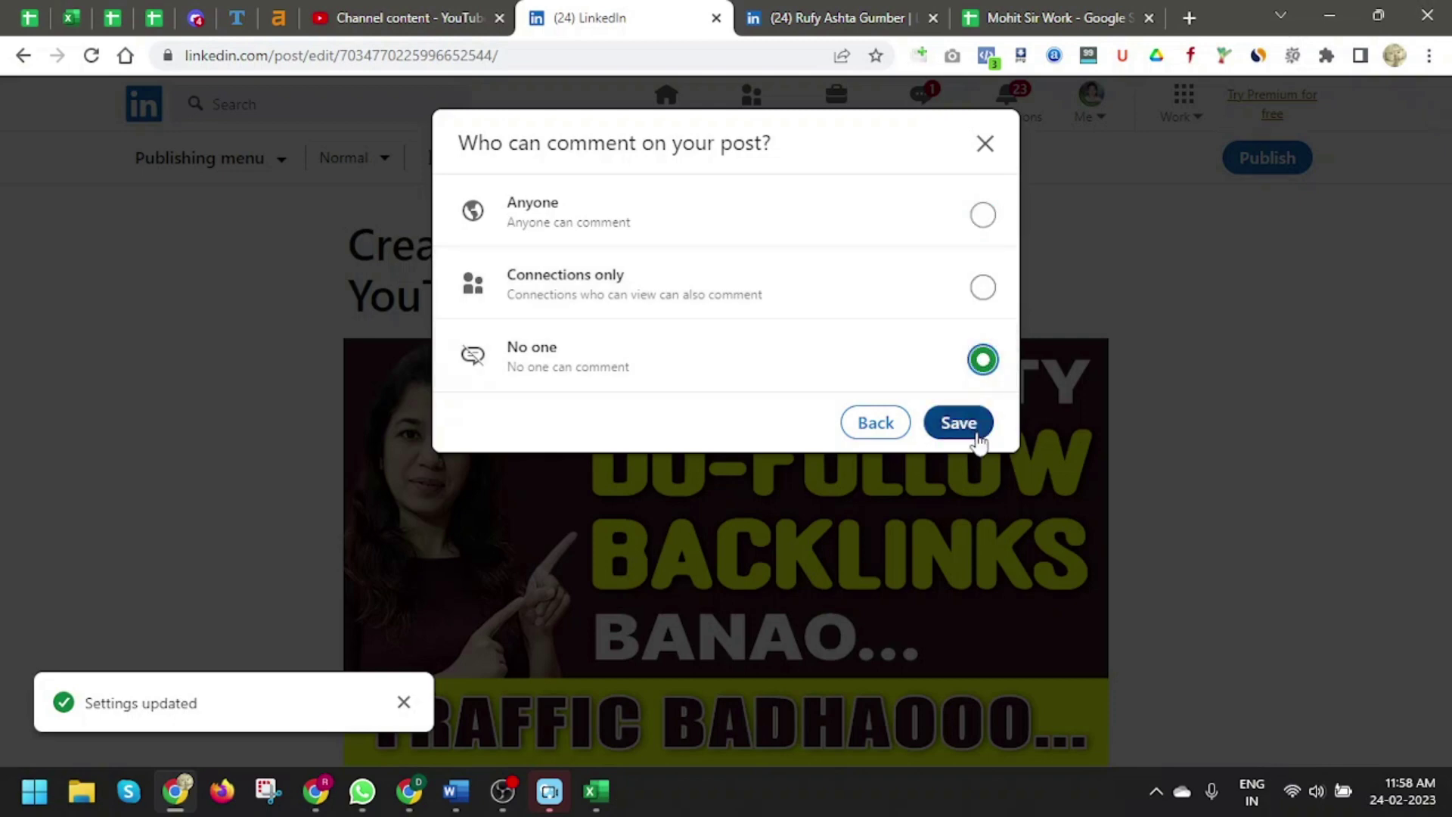
click(959, 424)
click(963, 532)
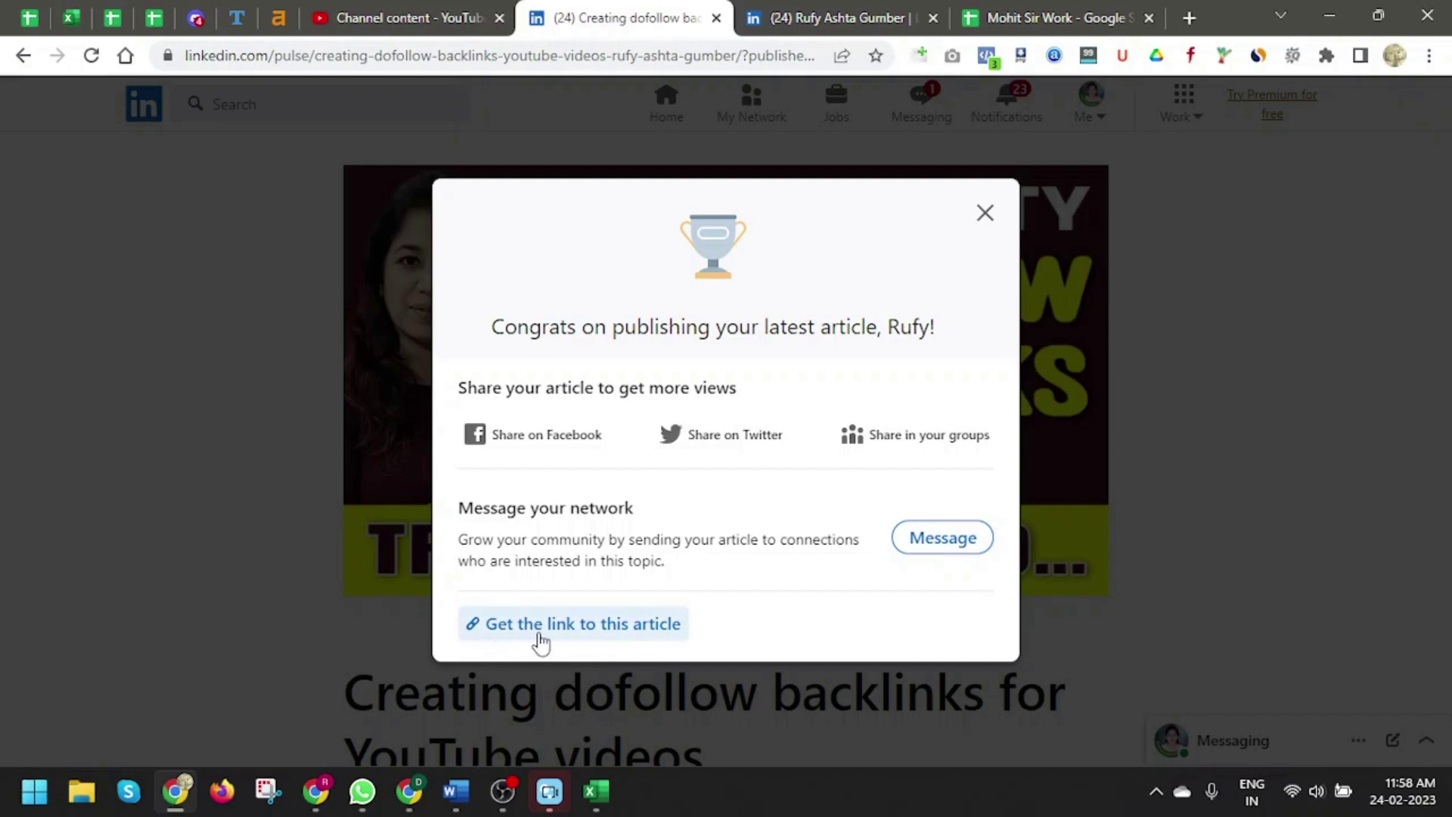
Copy the published article's link, open it in a new browser tab, and look through the live page.
click(609, 634)
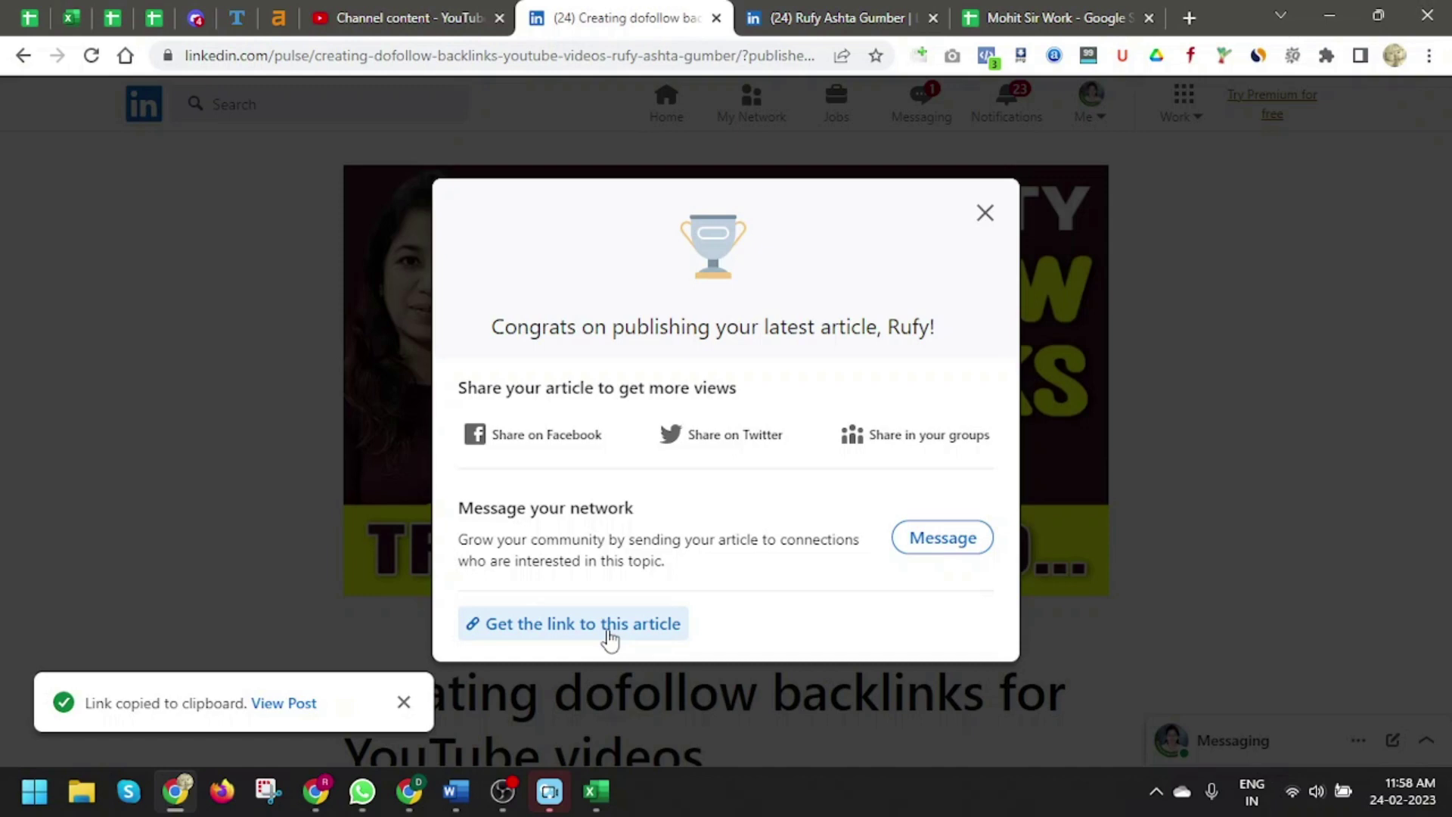
click(1189, 16)
key(ctrl+v)
key(Return)
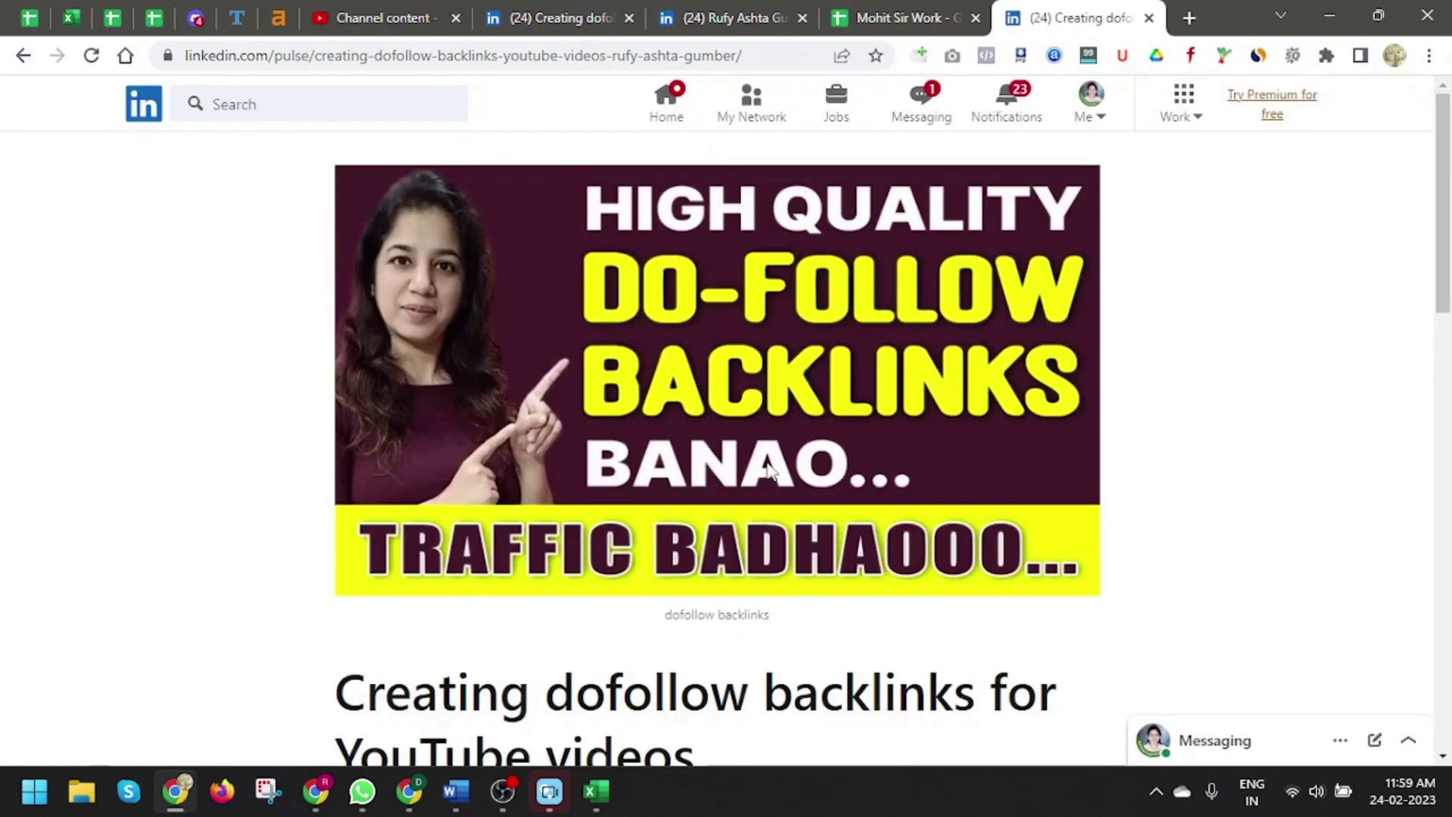
scroll(769, 470, down, 1)
scroll(768, 470, down, 12)
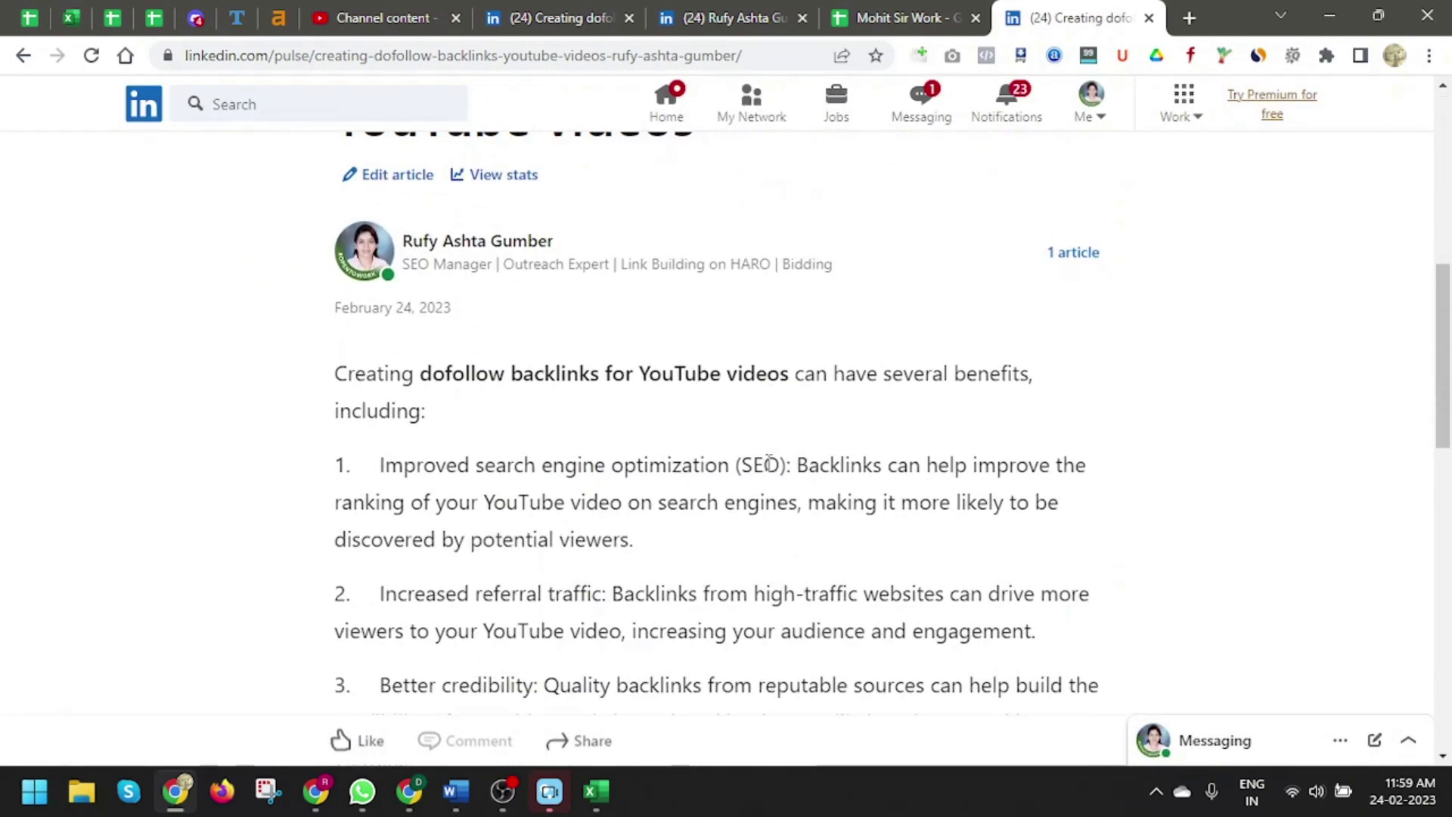
scroll(750, 394, down, 4)
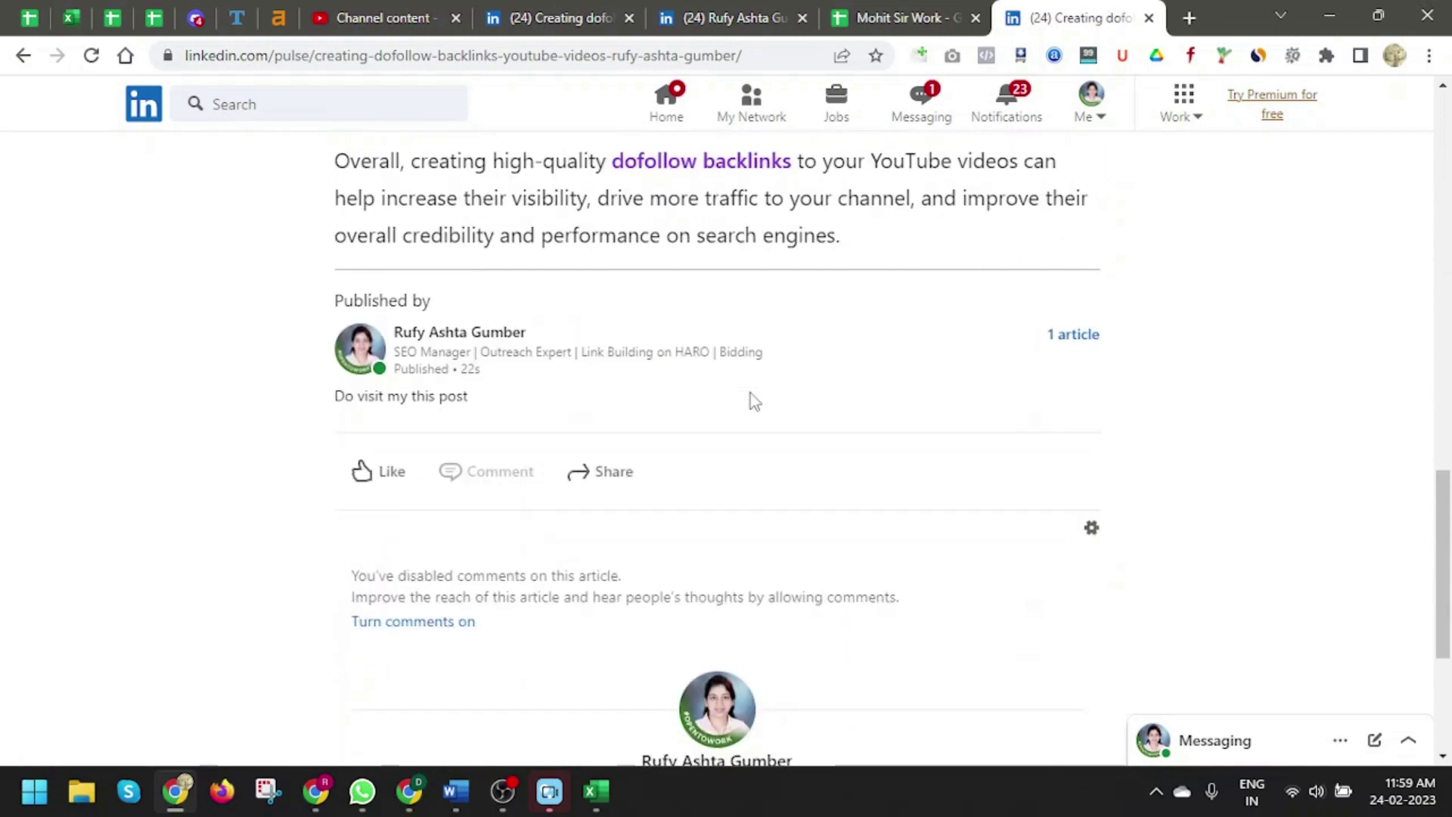
scroll(750, 395, up, 5)
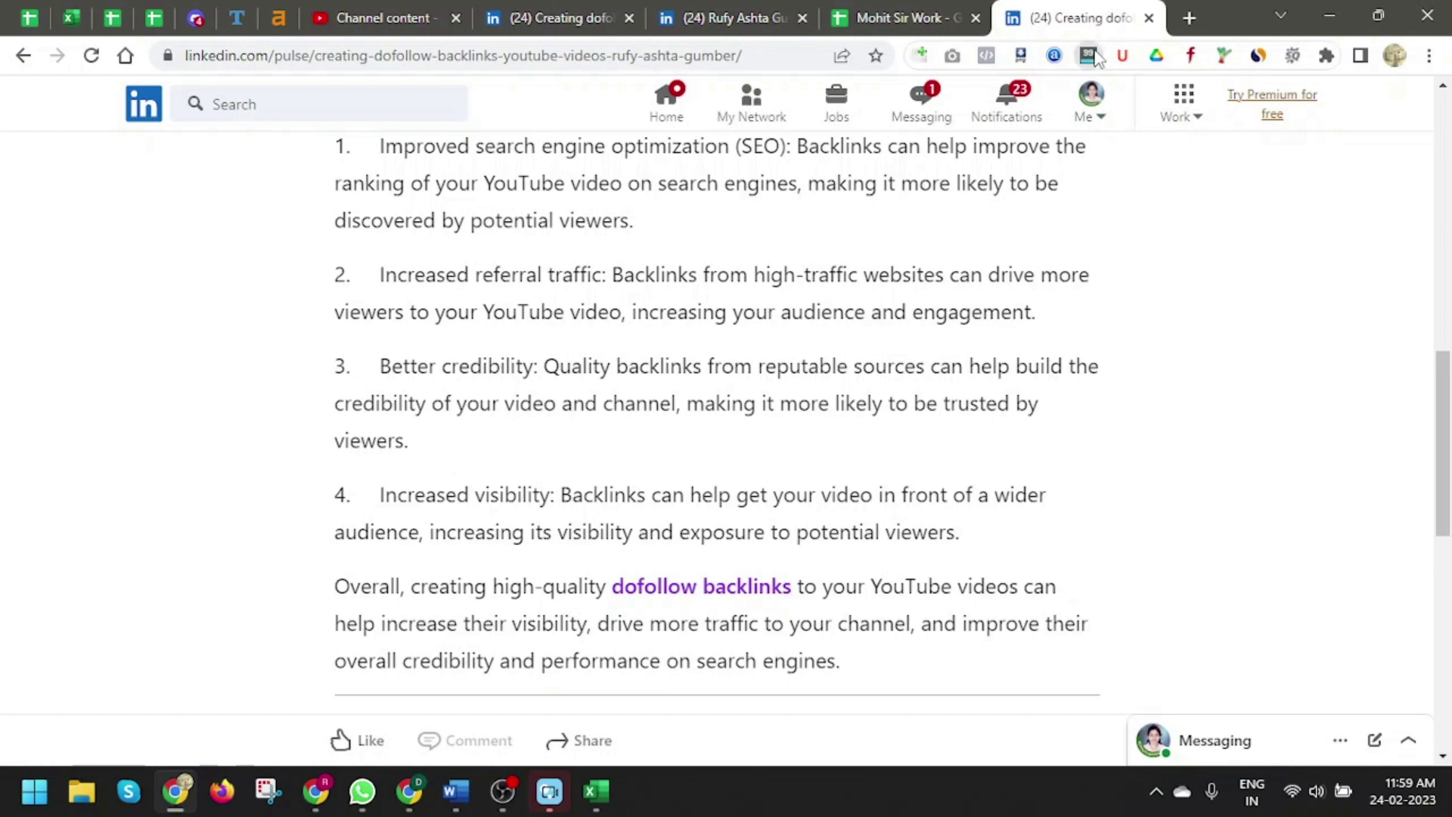
Turn on MozBar, highlight the followed links on the page, and check the "dofollow backlinks" link in the "Overall" paragraph.
click(1087, 56)
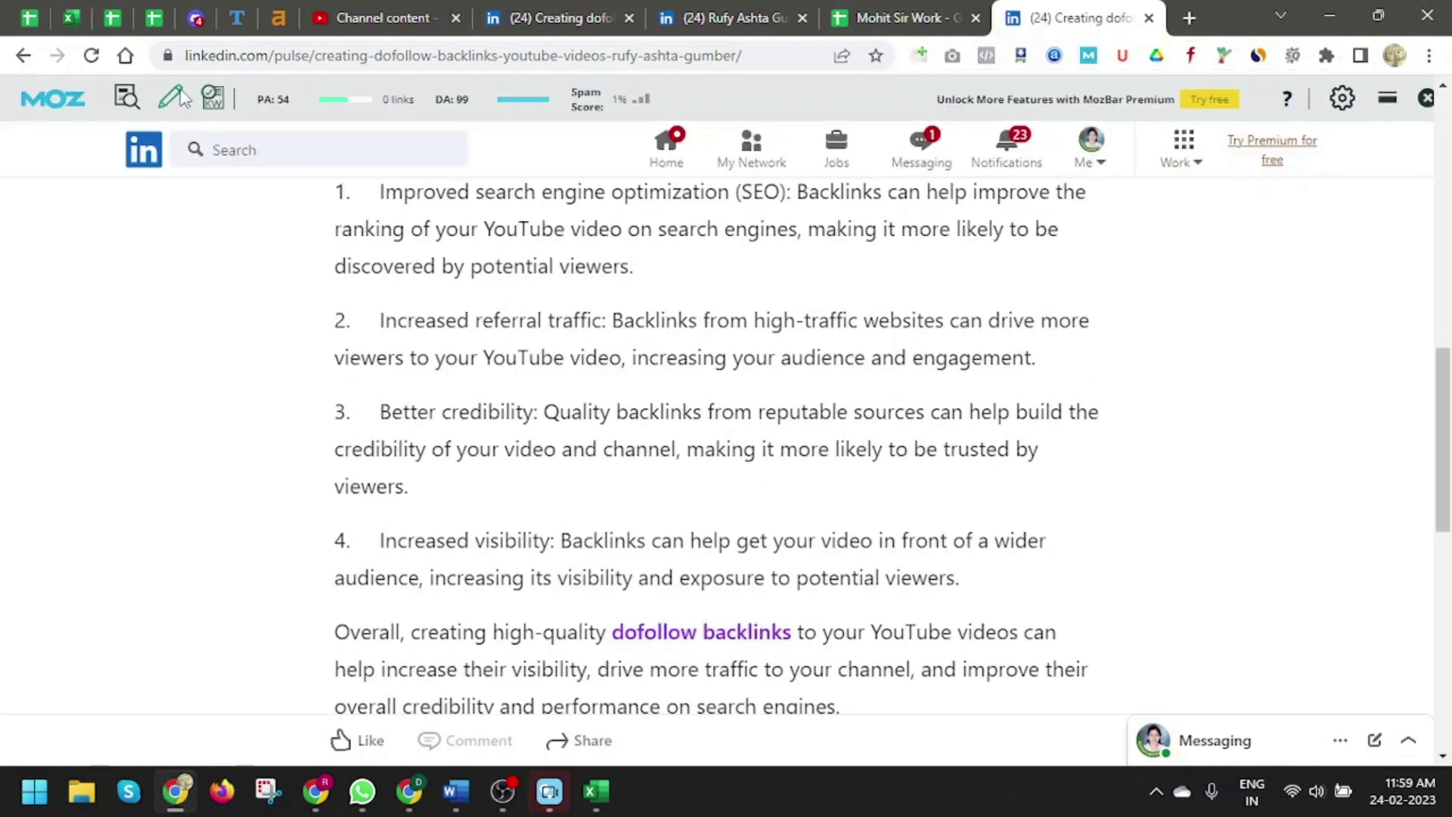
click(178, 160)
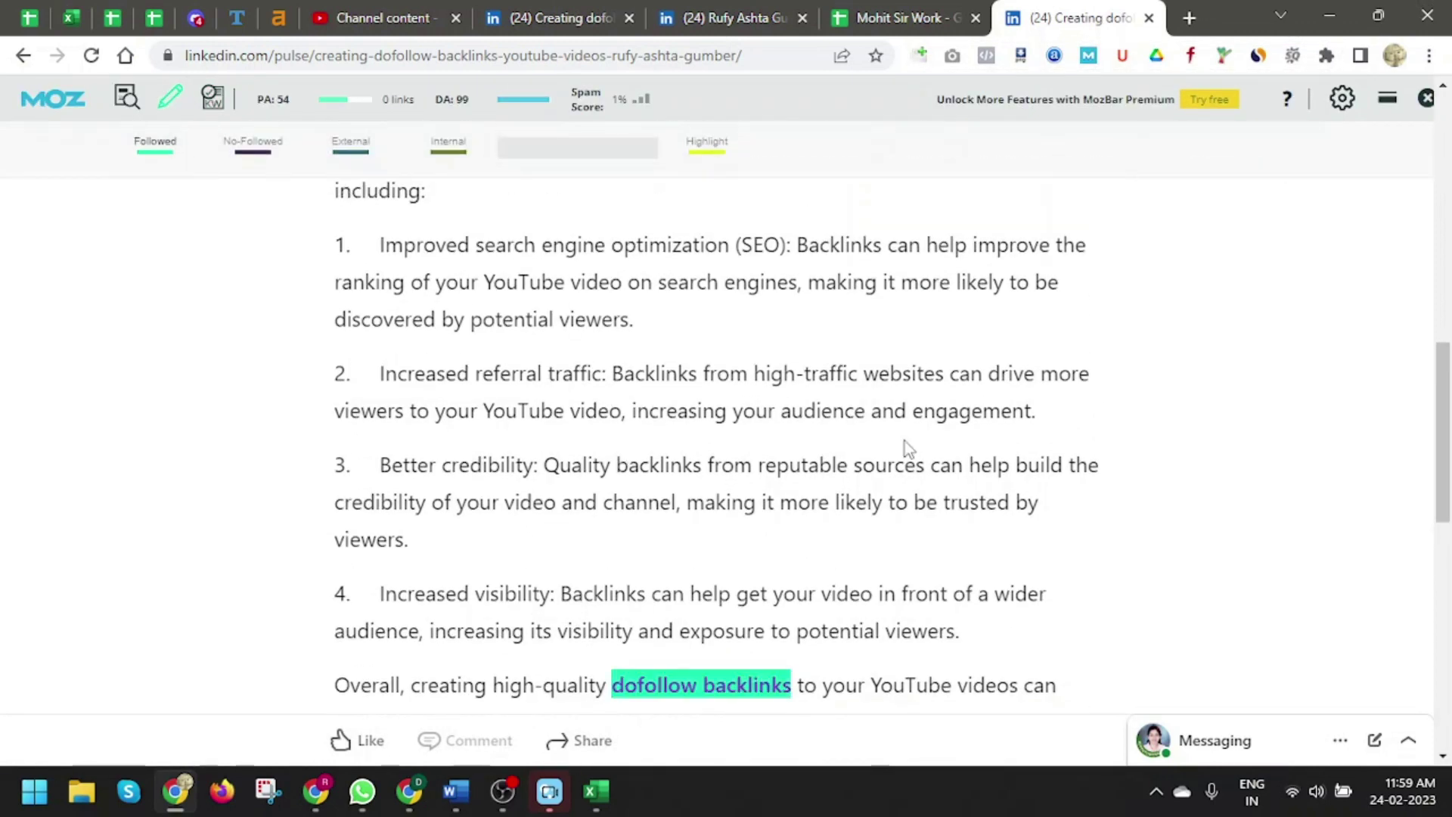
scroll(905, 441, down, 4)
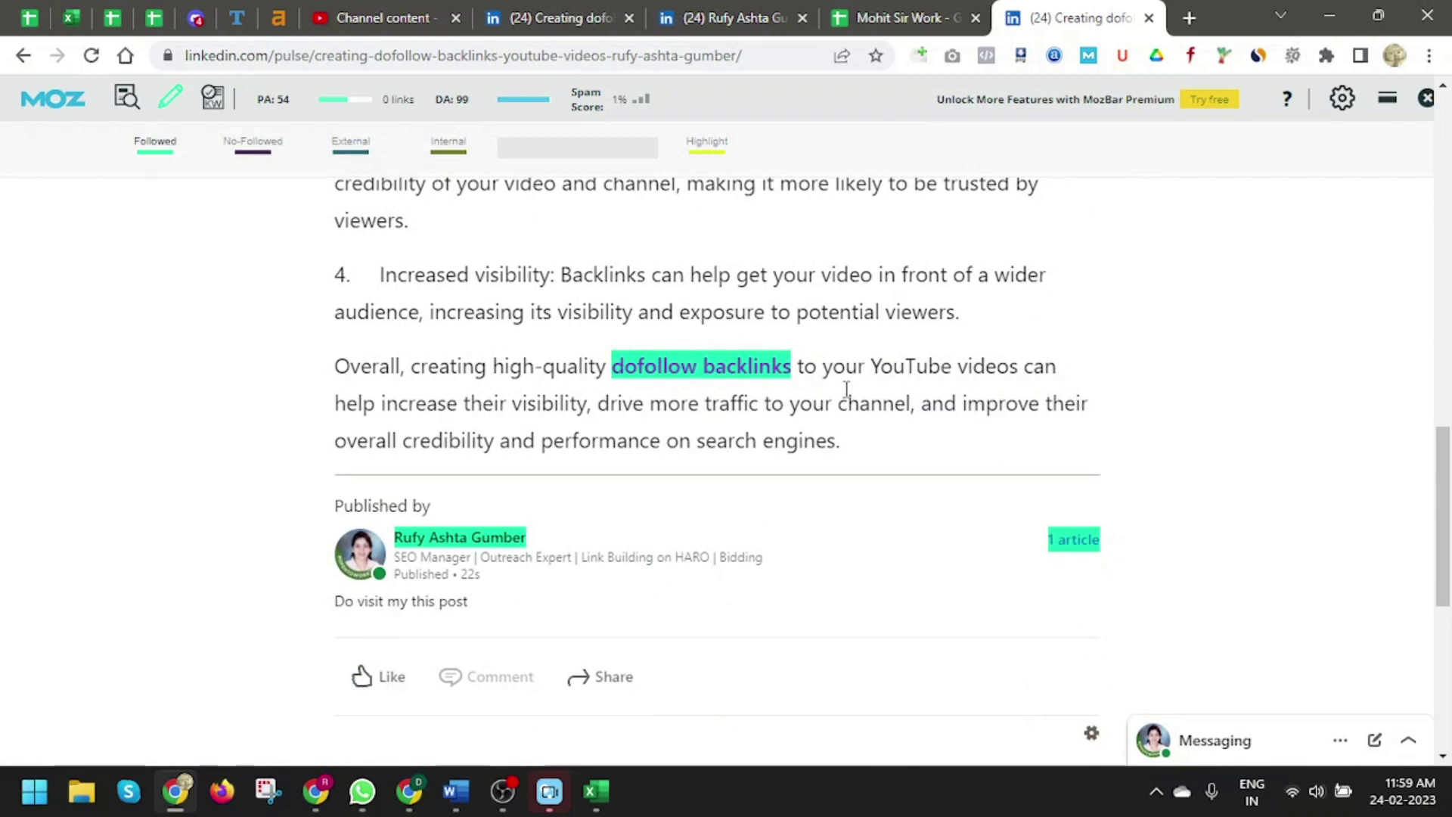
drag(904, 369, 432, 310)
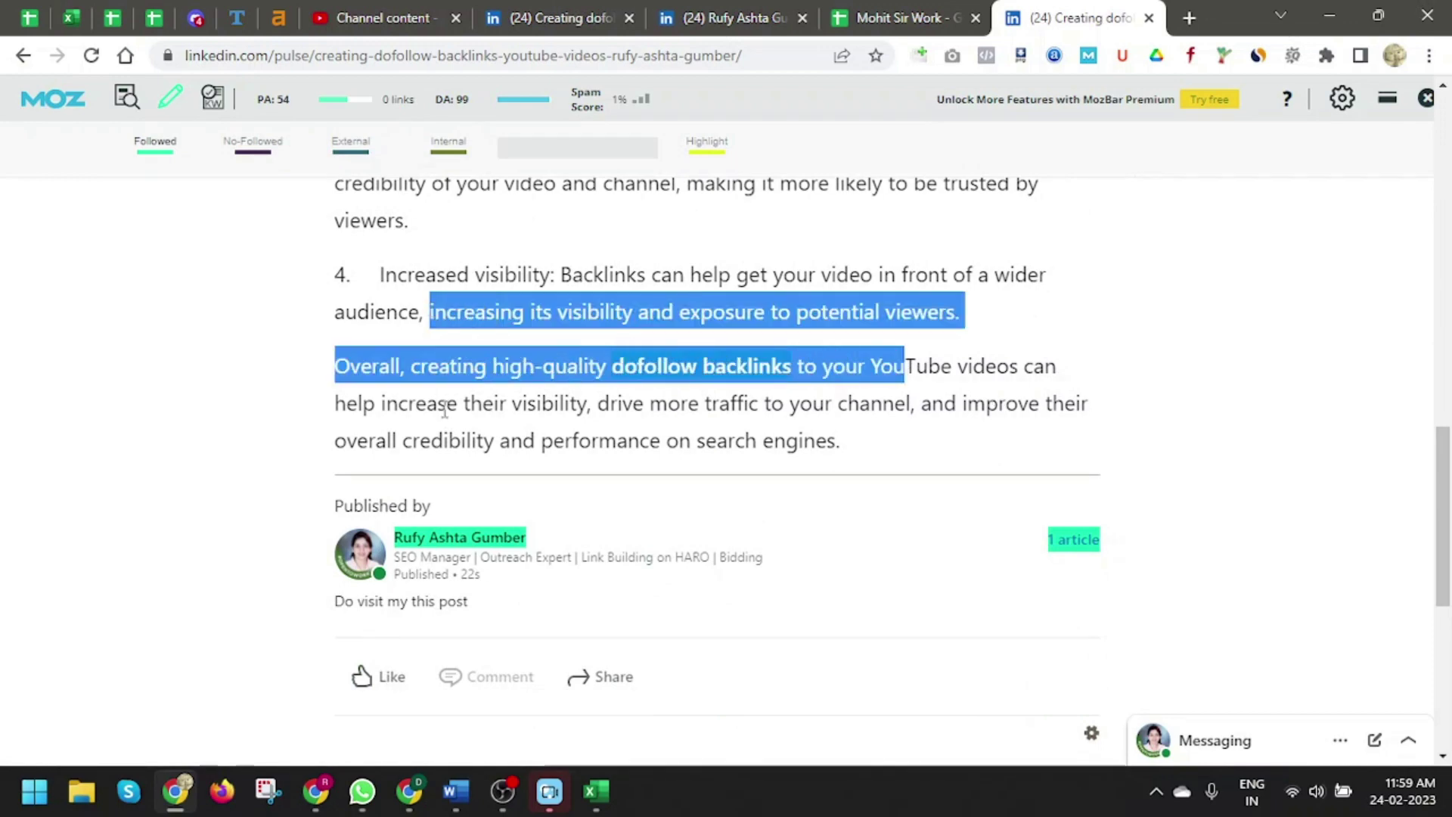
scroll(445, 409, up, 4)
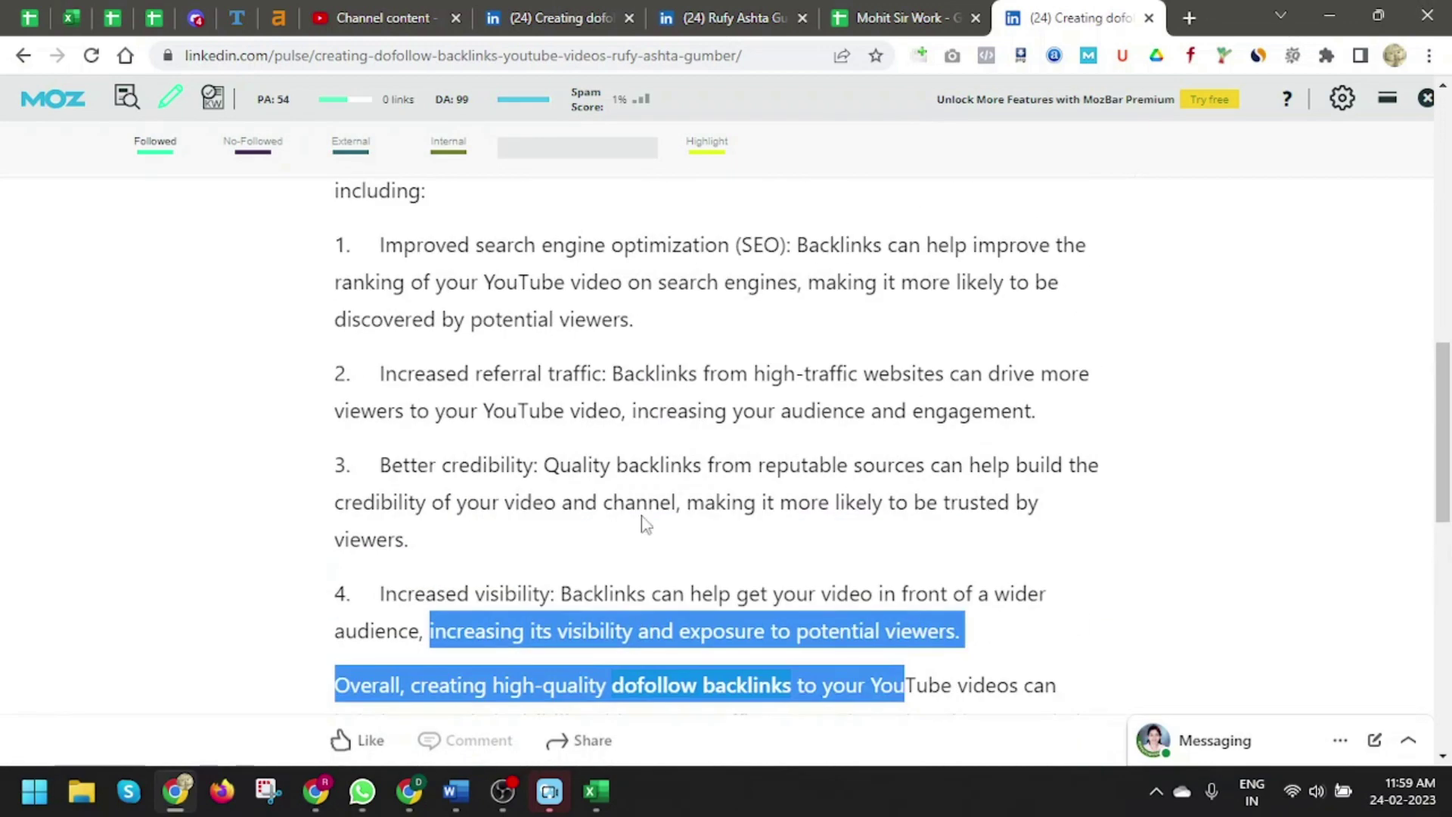
scroll(645, 523, up, 4)
scroll(644, 523, down, 1)
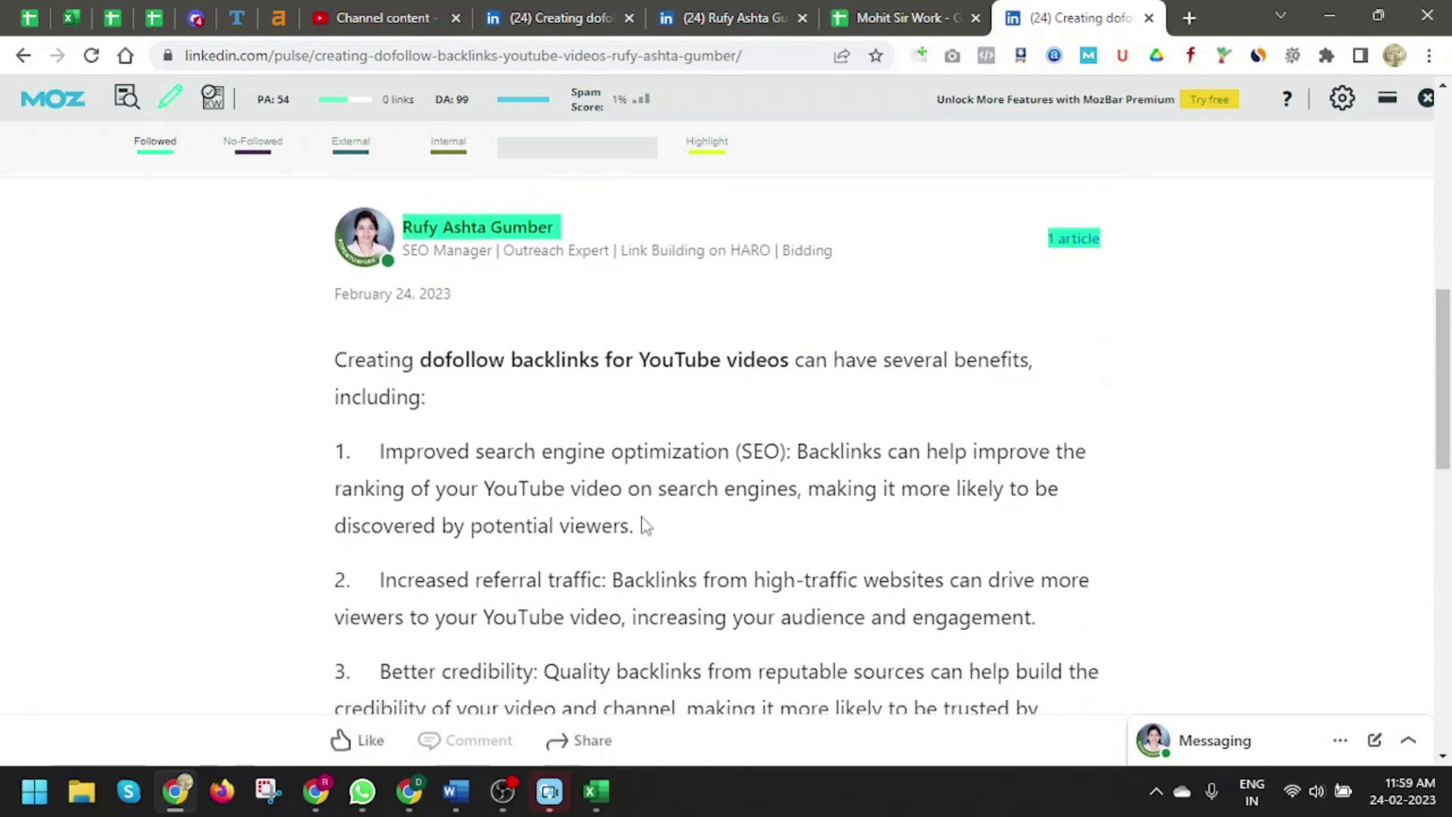
scroll(645, 523, down, 4)
click(660, 427)
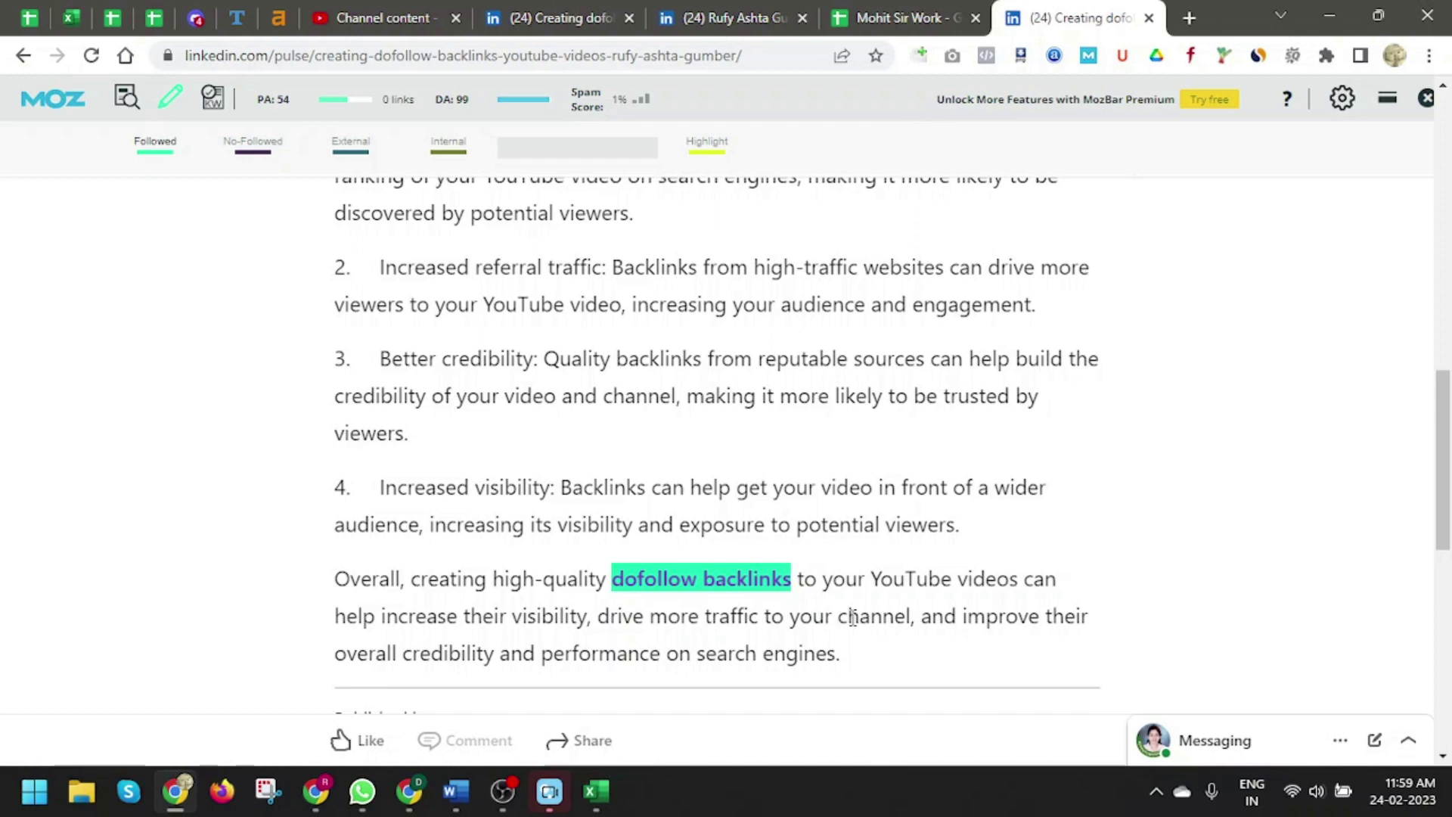
scroll(883, 567, up, 7)
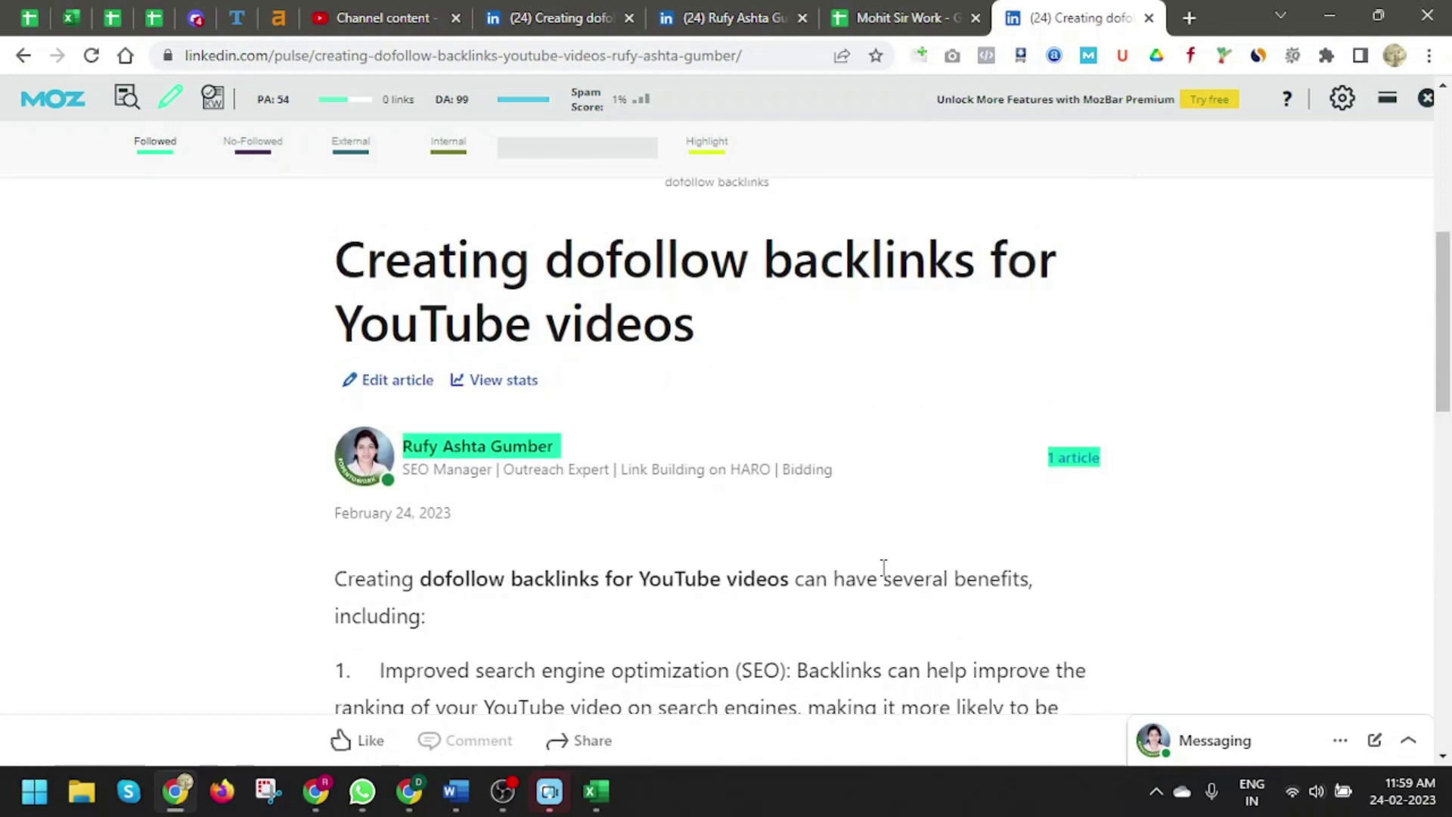
View the article's post analytics and return to the published article.
click(520, 394)
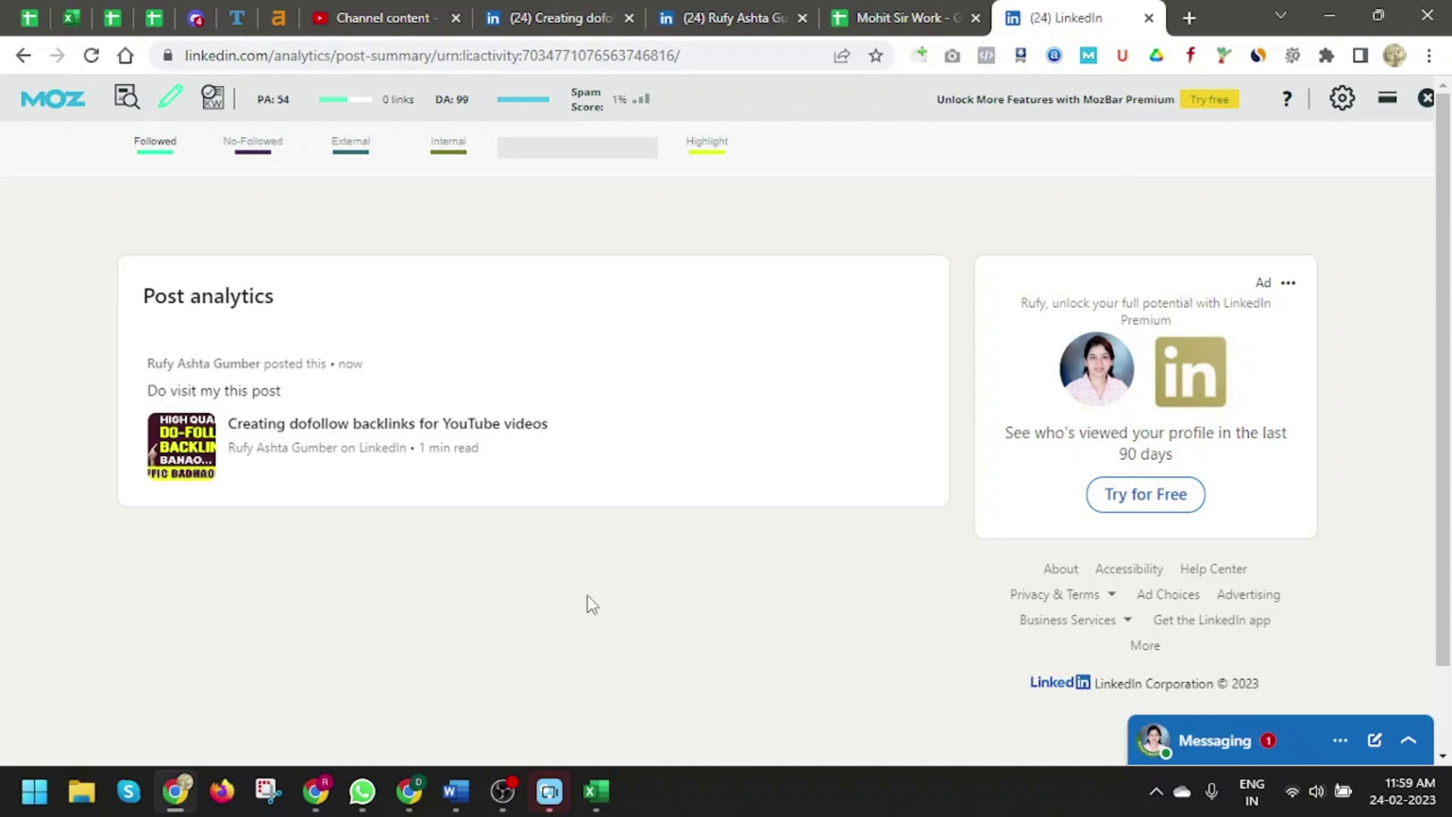
click(23, 55)
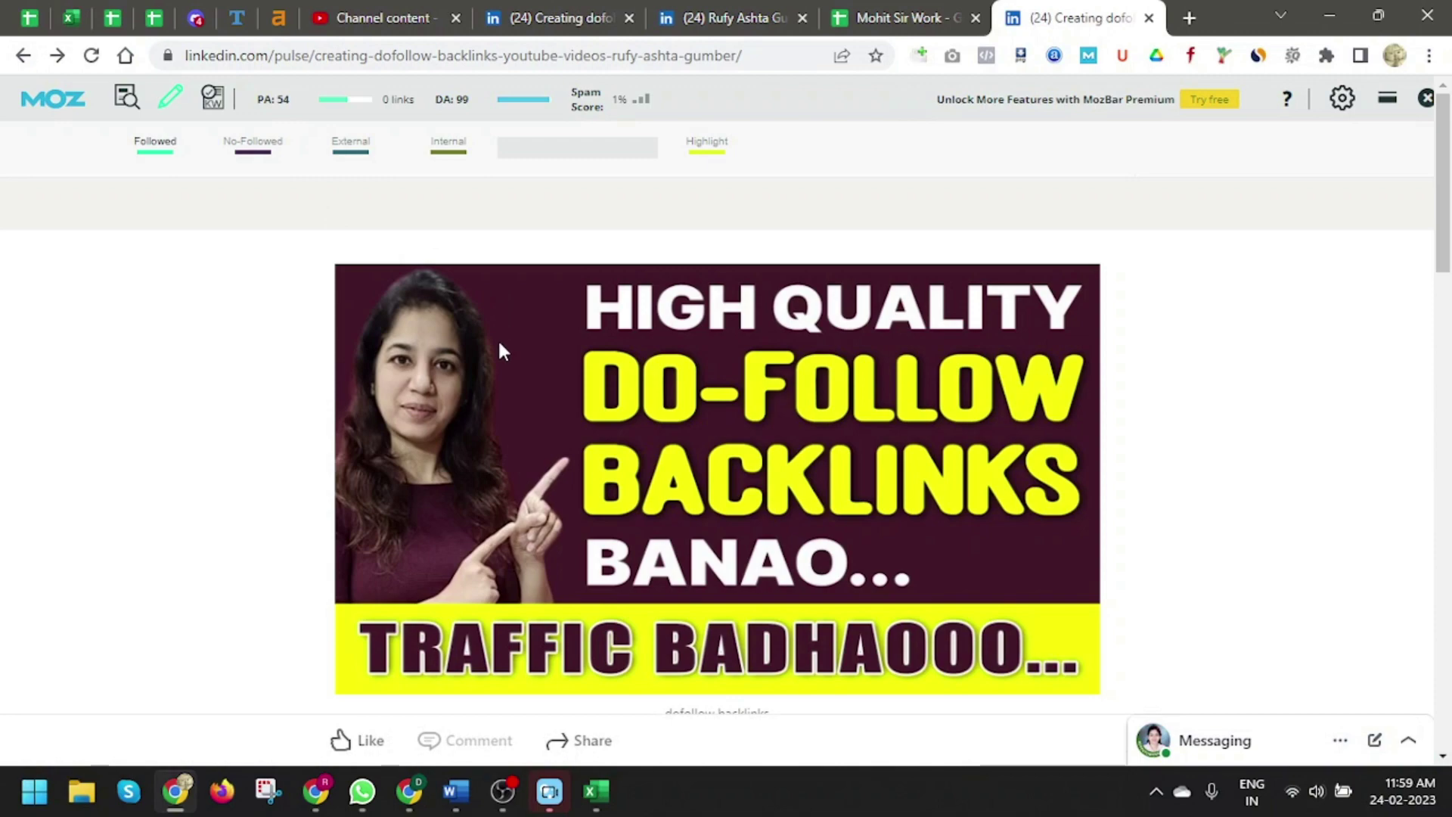
scroll(728, 541, down, 4)
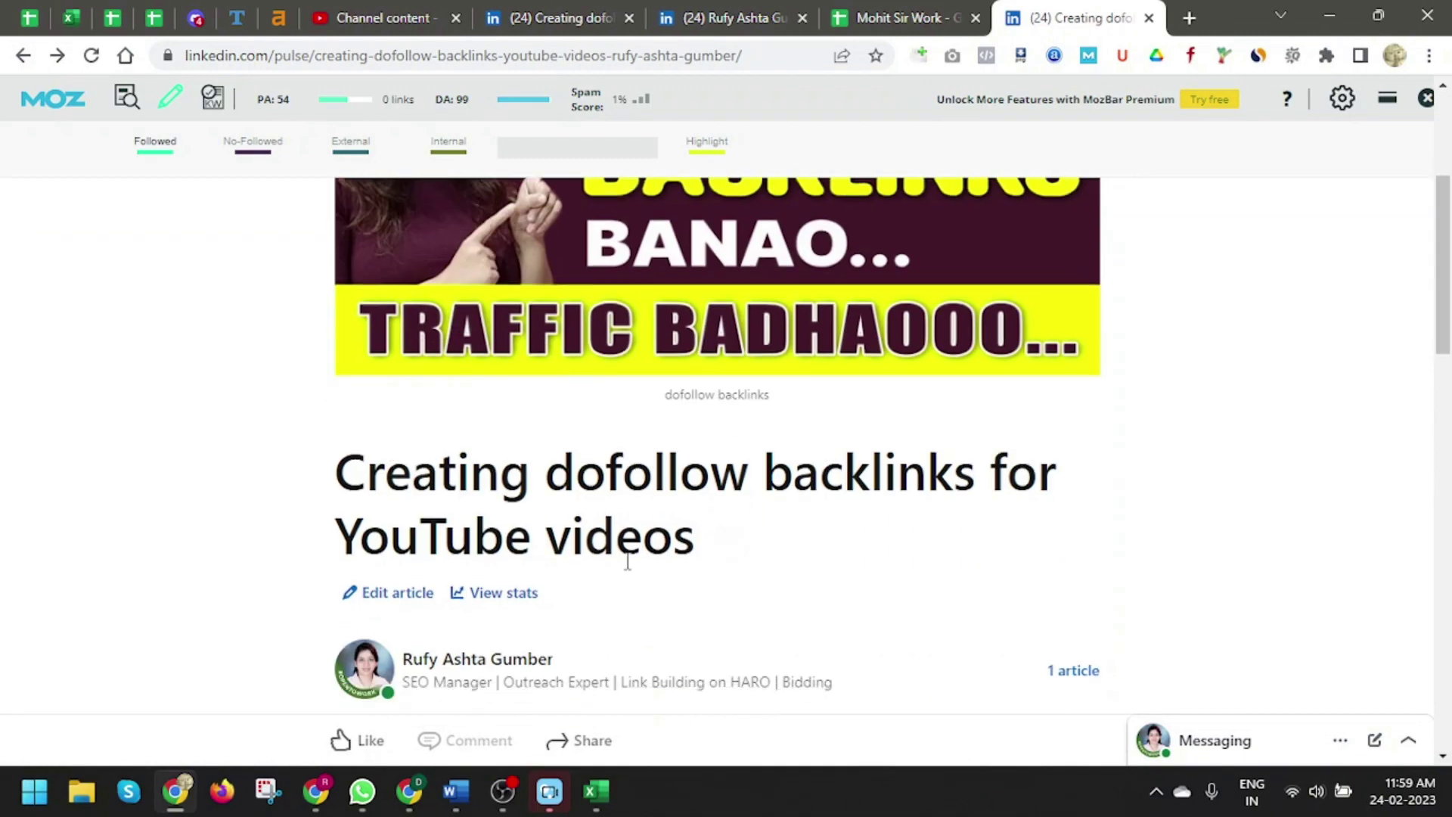
scroll(499, 599, down, 1)
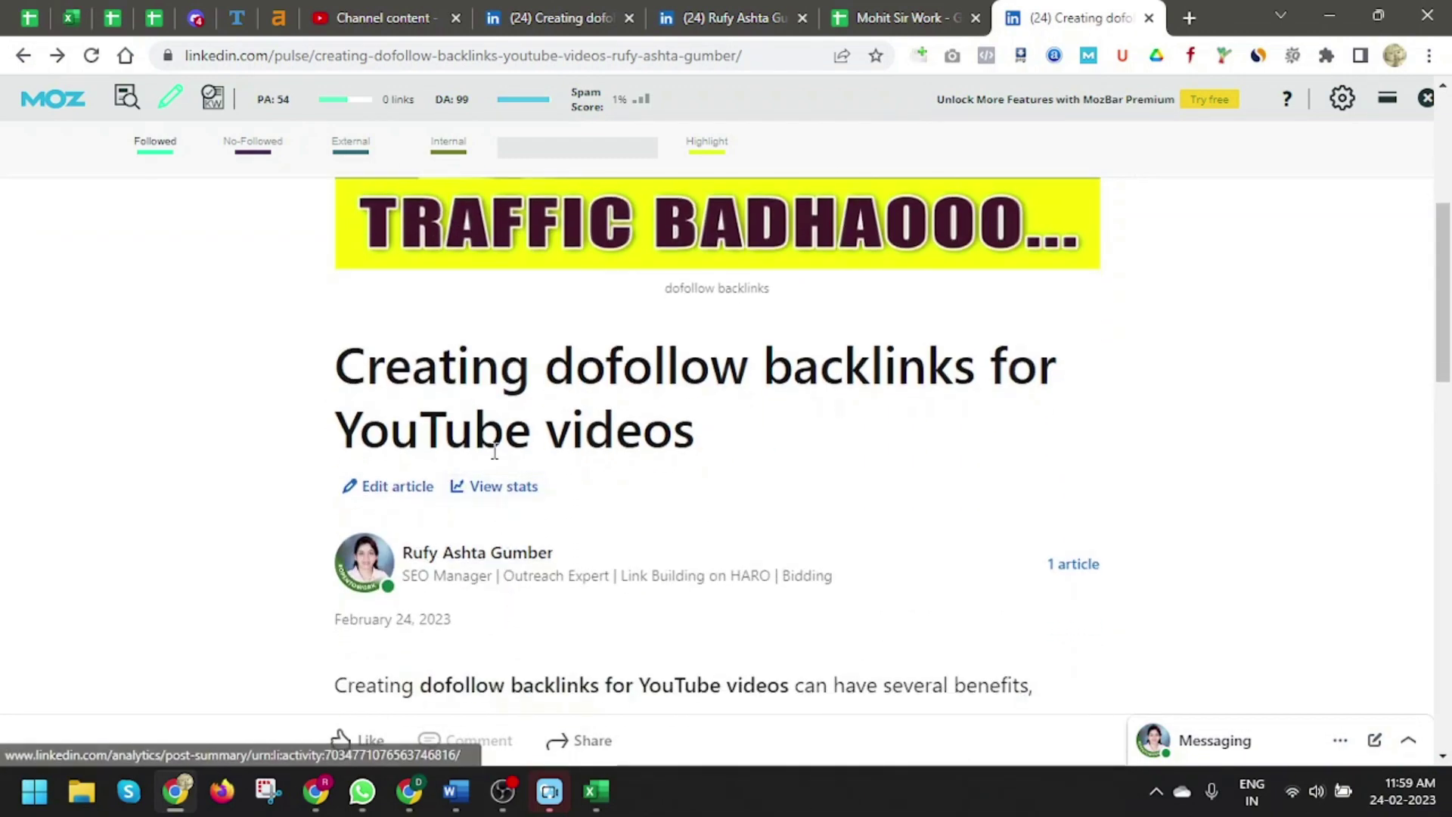
scroll(502, 509, down, 1)
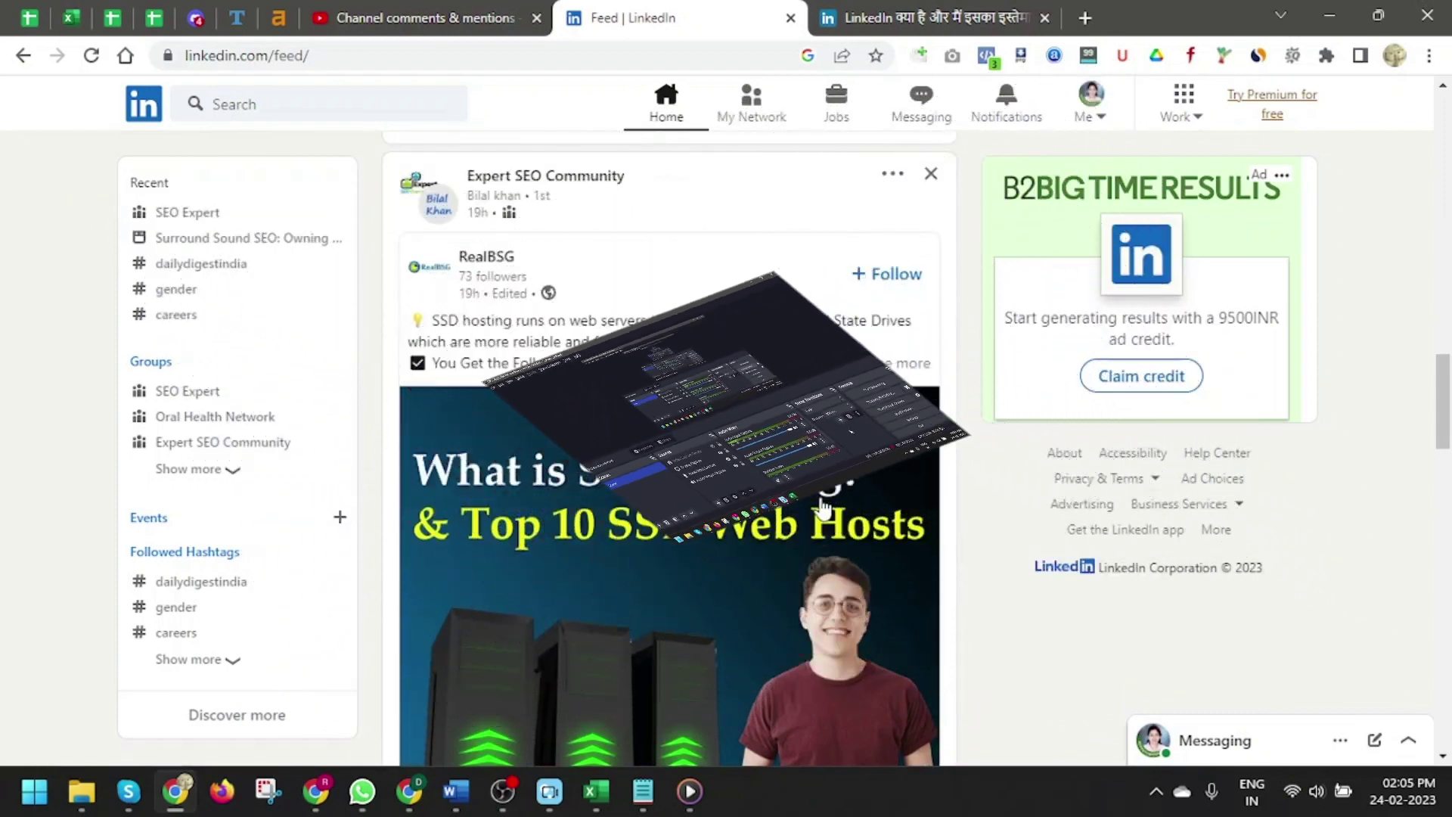
scroll(1028, 540, down, 3)
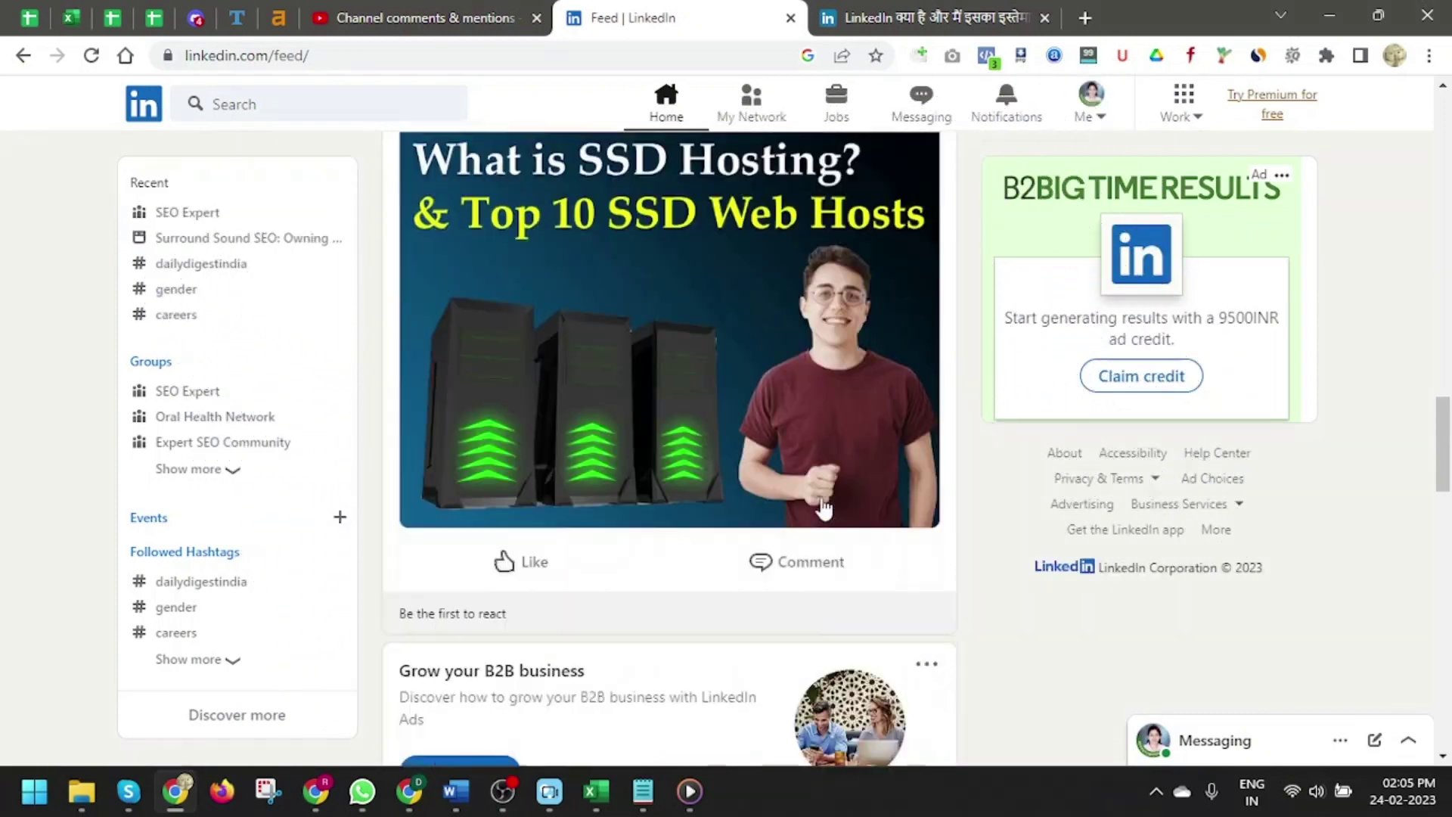
scroll(1028, 541, down, 10)
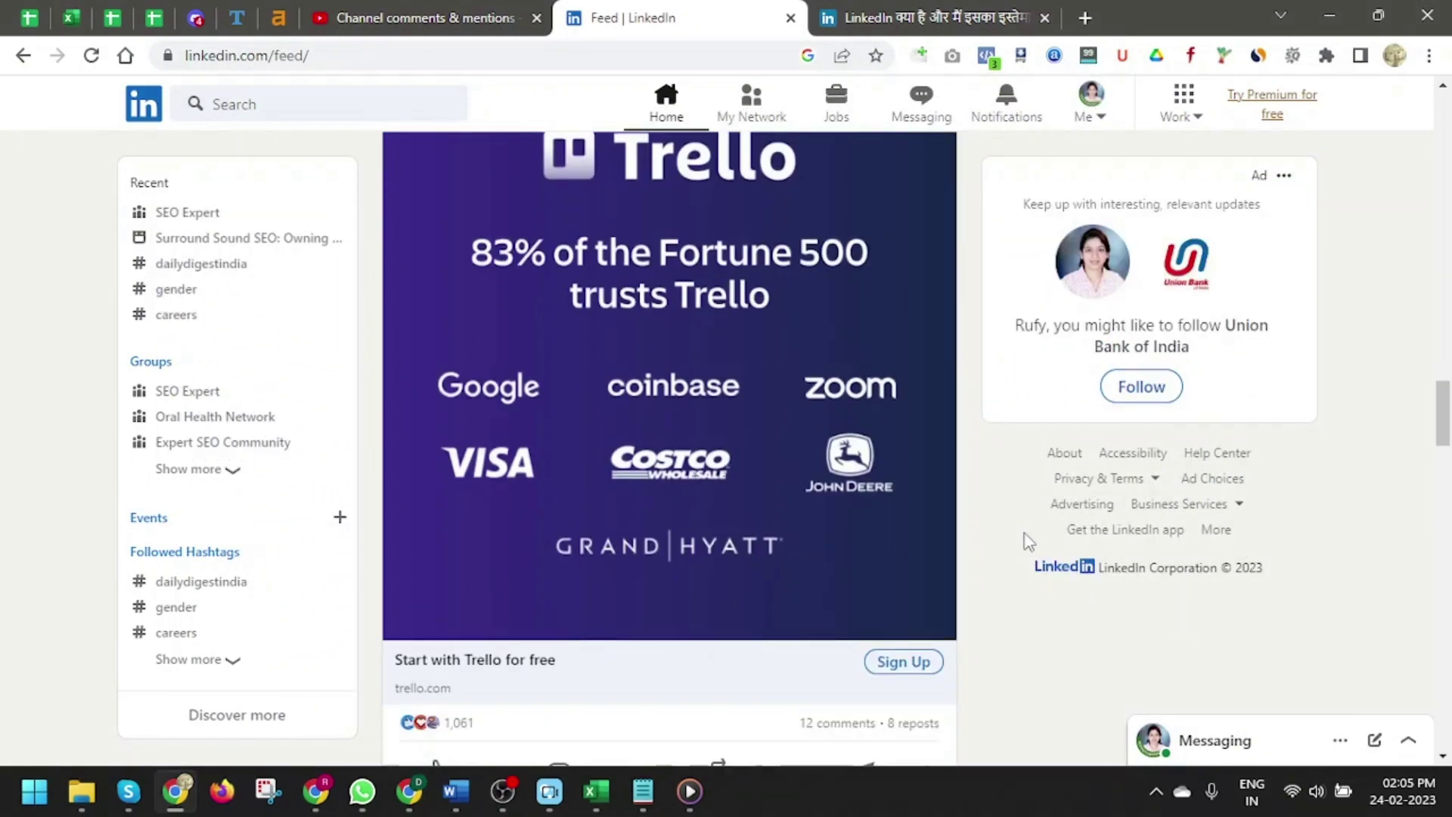
scroll(1029, 541, down, 20)
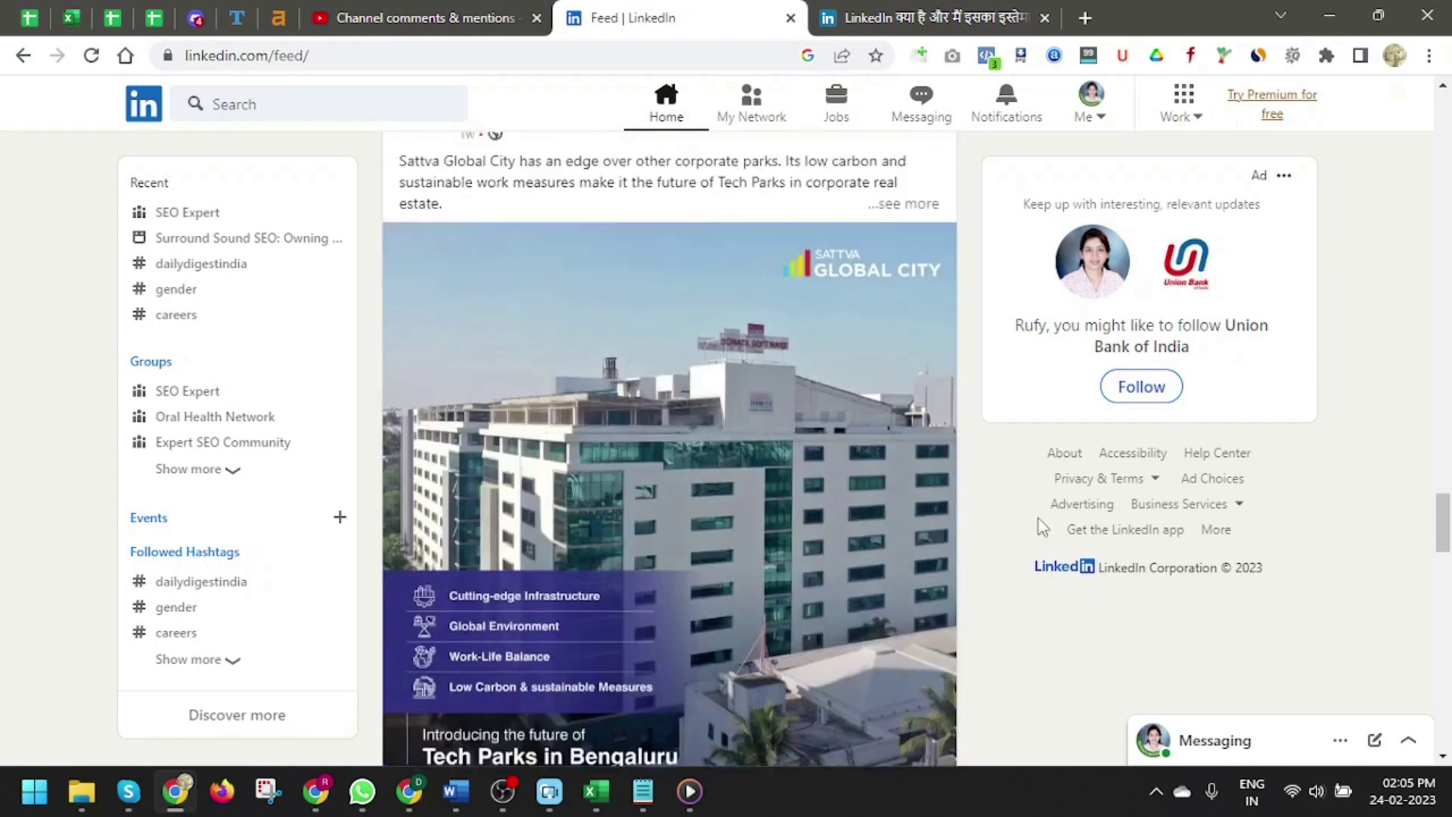
scroll(1038, 518, down, 15)
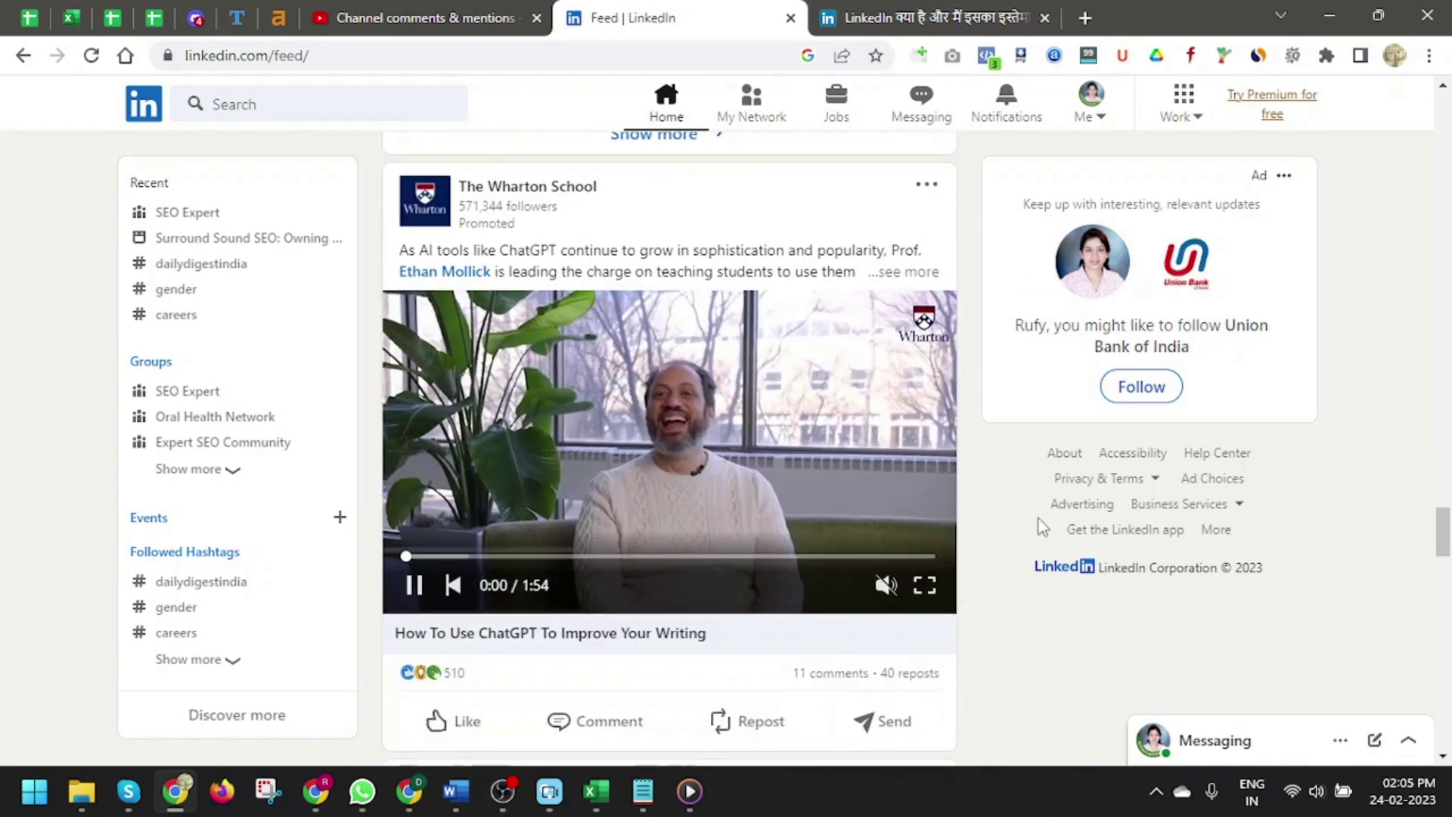
scroll(1038, 519, down, 10)
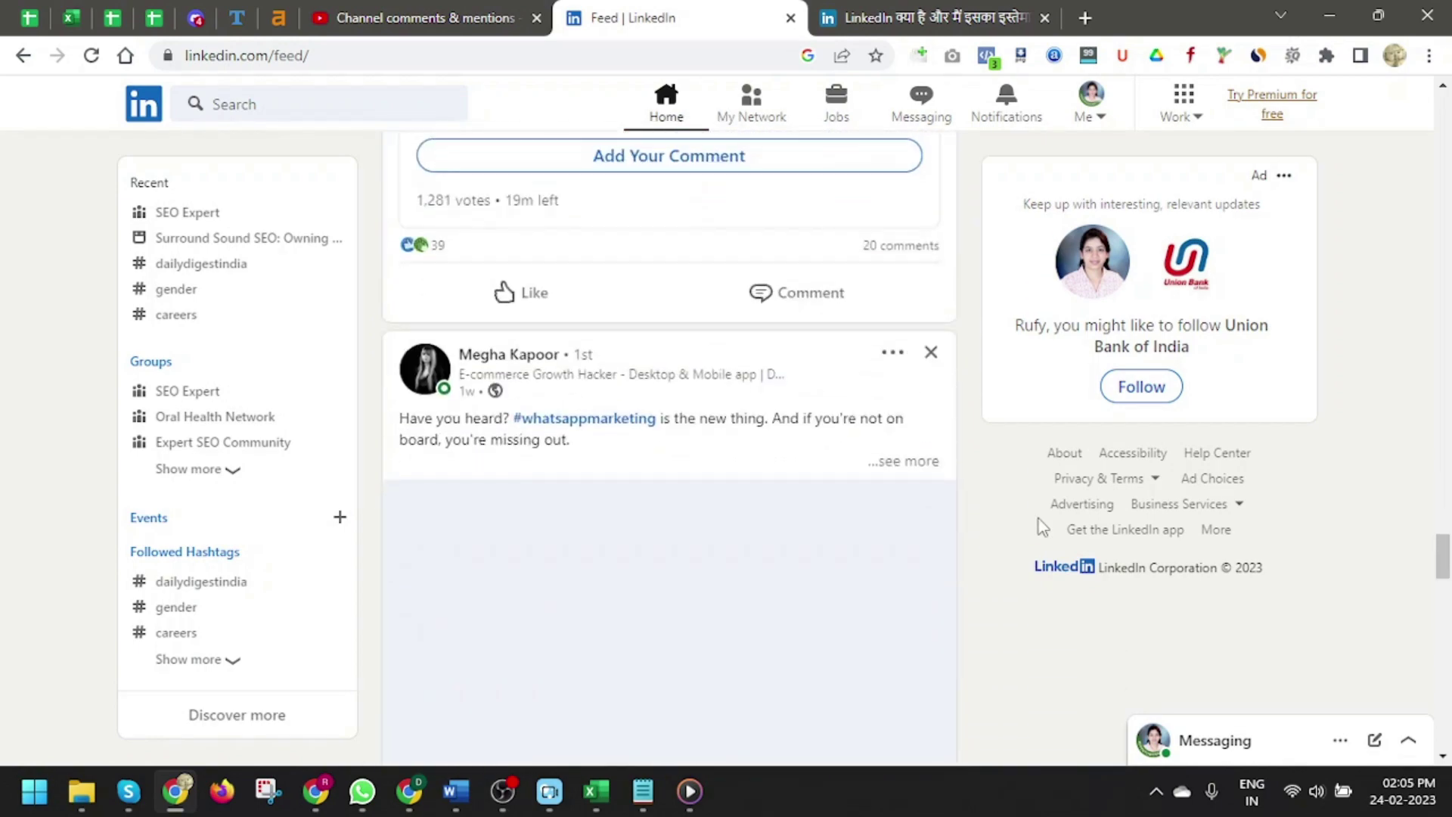
scroll(1038, 520, down, 4)
scroll(1038, 518, down, 4)
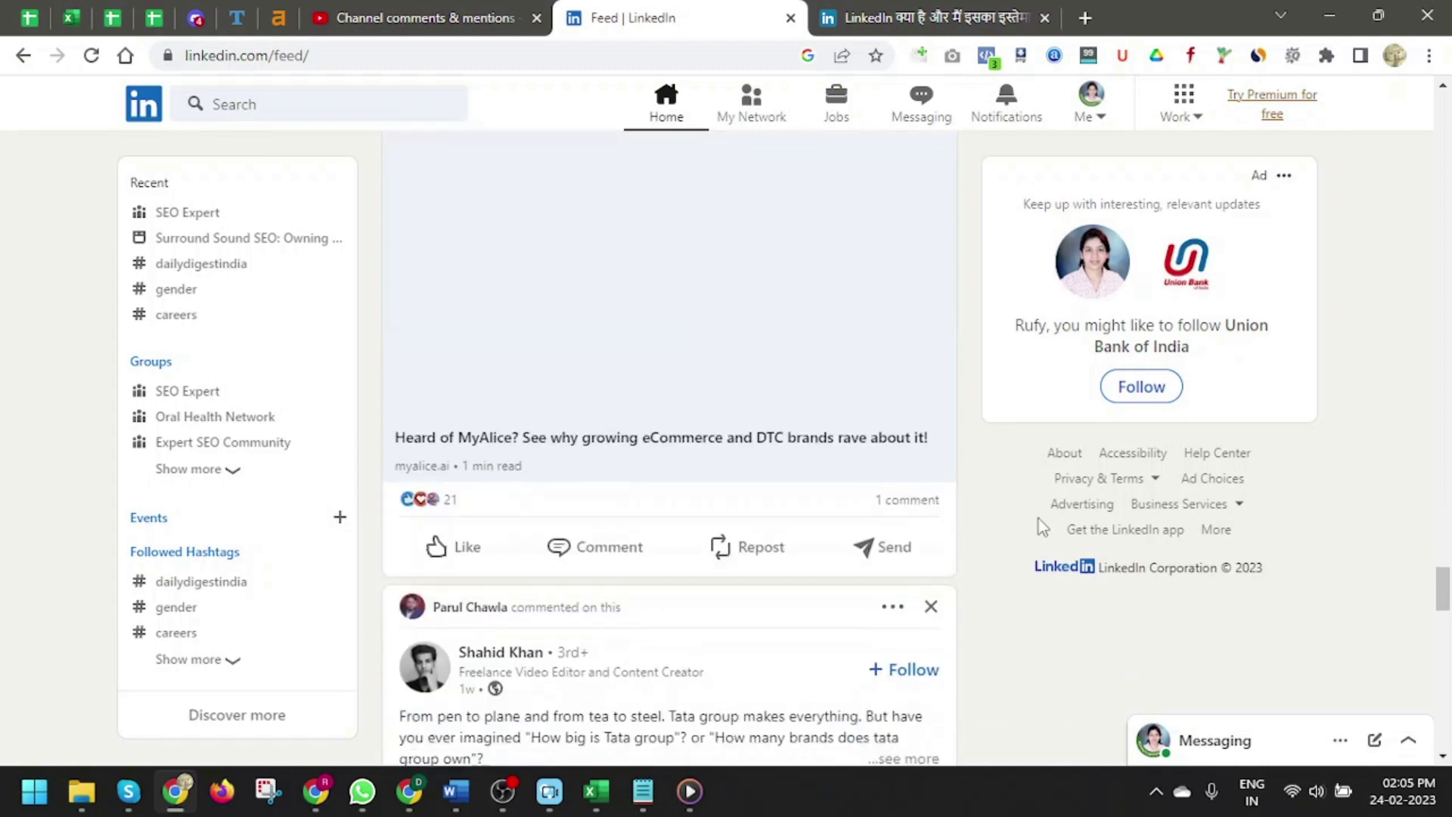